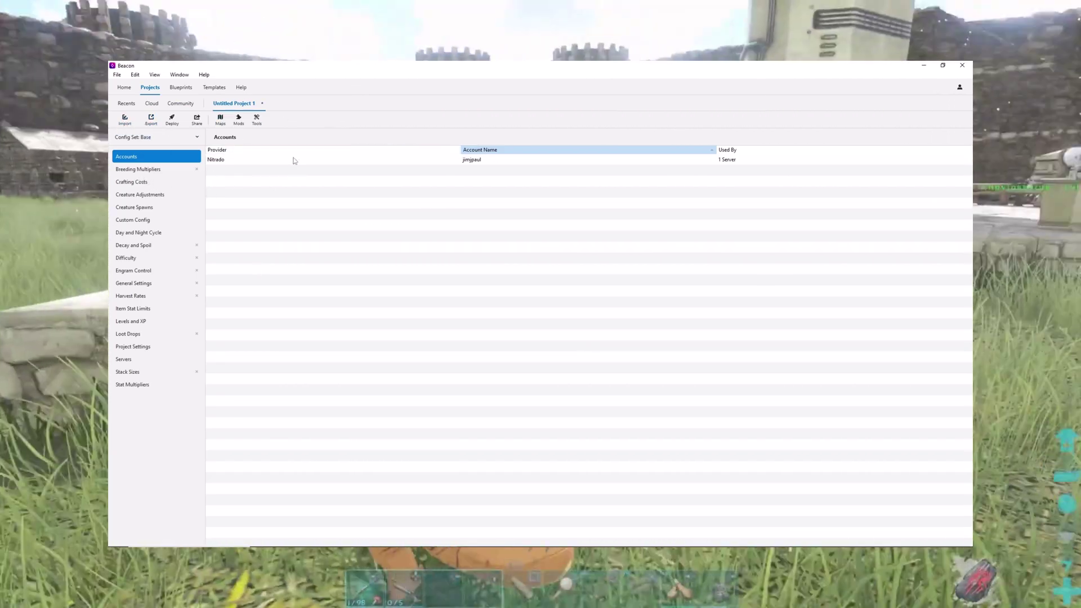
Review the available import sources with Nitrado chosen, and leave without importing anything.
{"action": "left_click", "coordinate": [242, 161]}
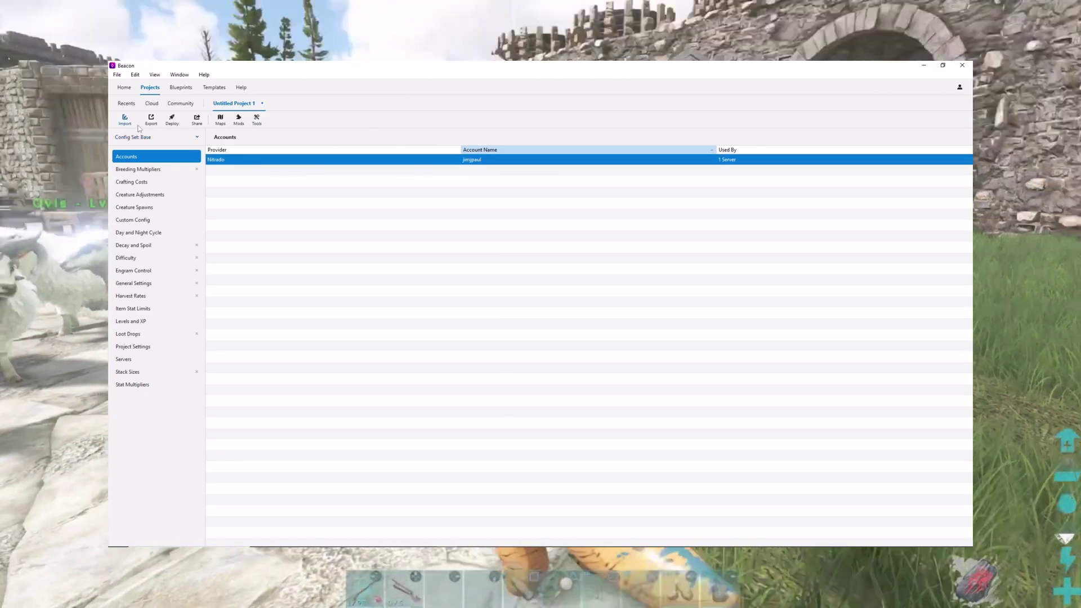
{"action": "left_click", "coordinate": [125, 119]}
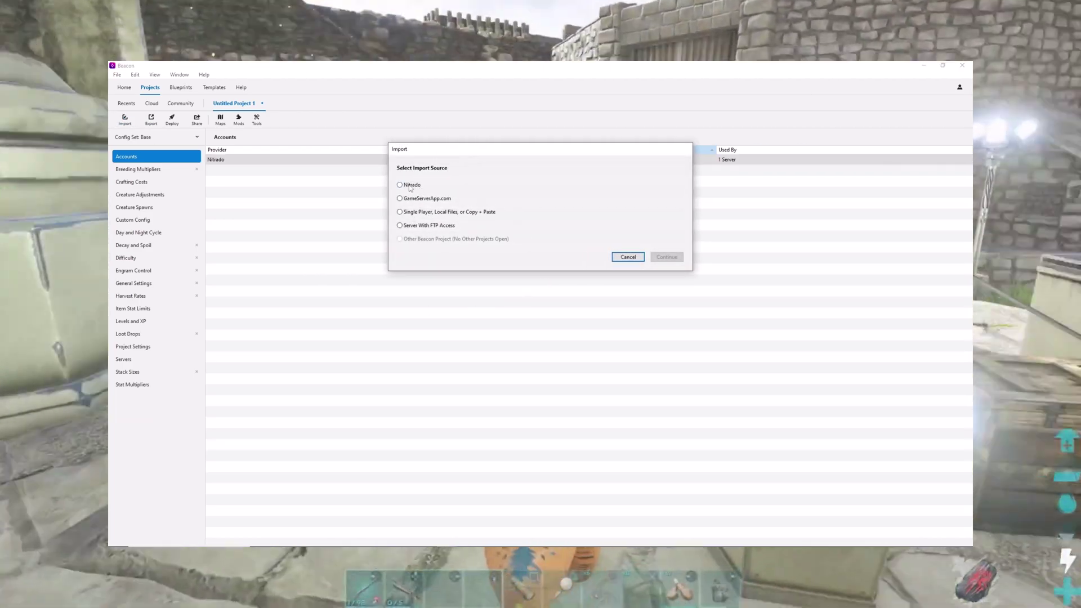
{"action": "left_click", "coordinate": [414, 187]}
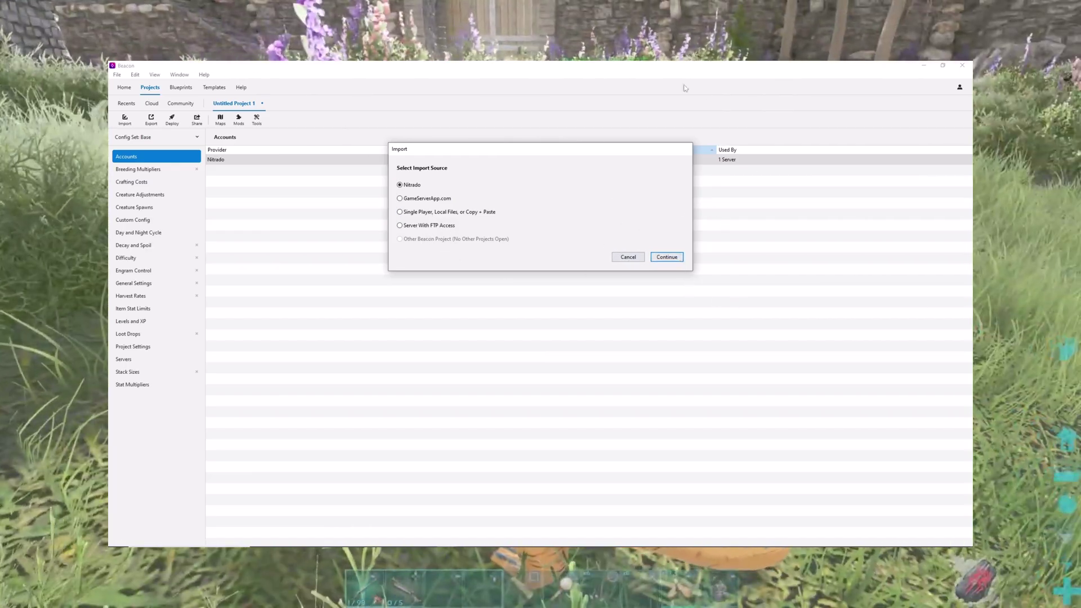
{"action": "key", "text": "Escape"}
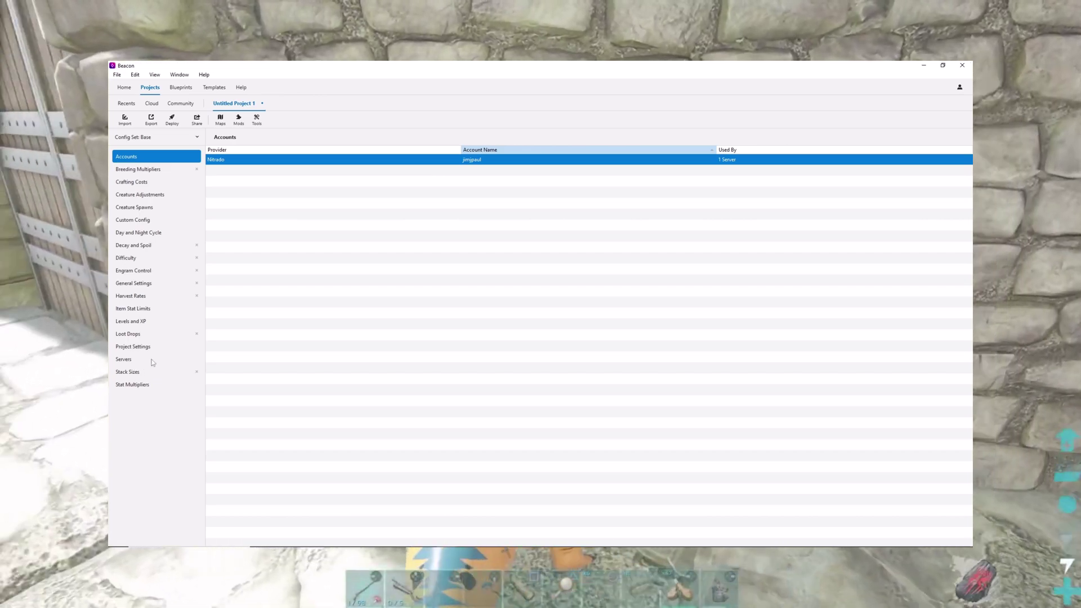
Open the Breeding Multipliers settings and look through the creature table sorted by maximum imprint percentage.
{"action": "left_click", "coordinate": [141, 169]}
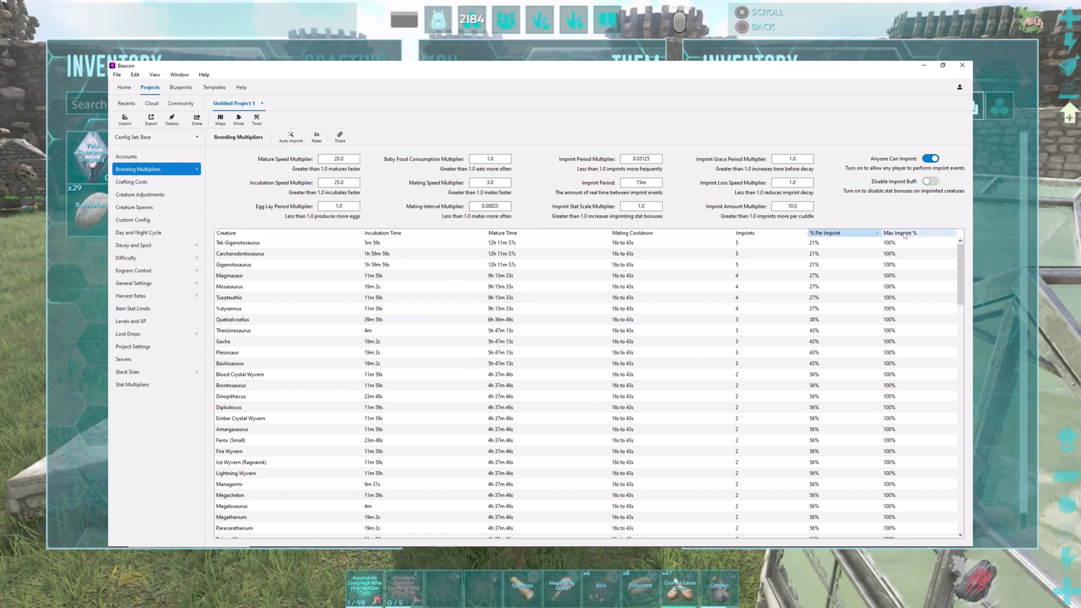
{"action": "left_click", "coordinate": [908, 233]}
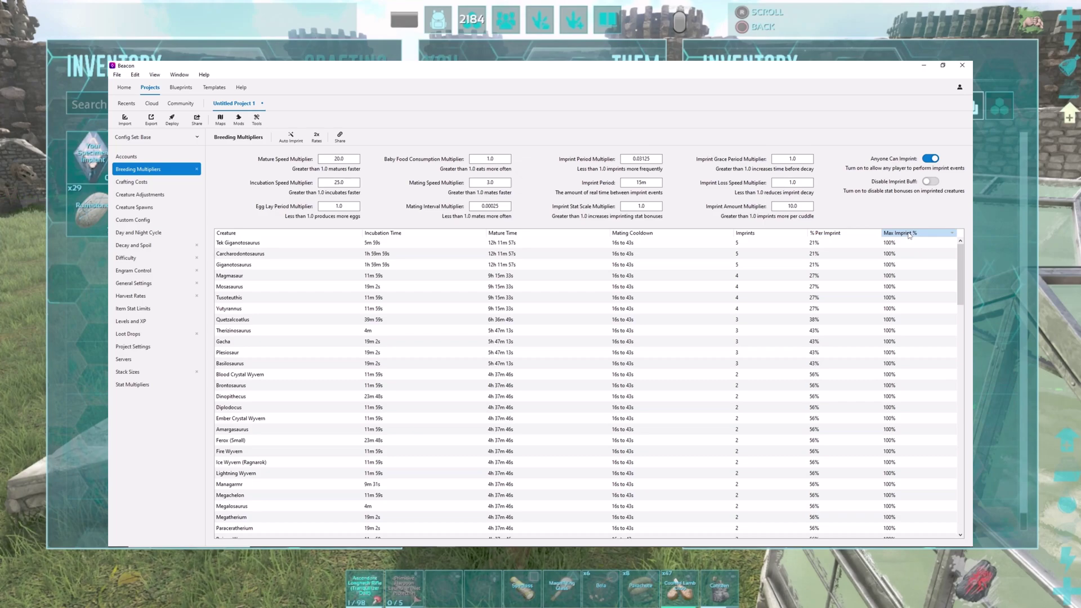
{"action": "scroll", "coordinate": [891, 392], "scroll_direction": "down", "scroll_amount": 6}
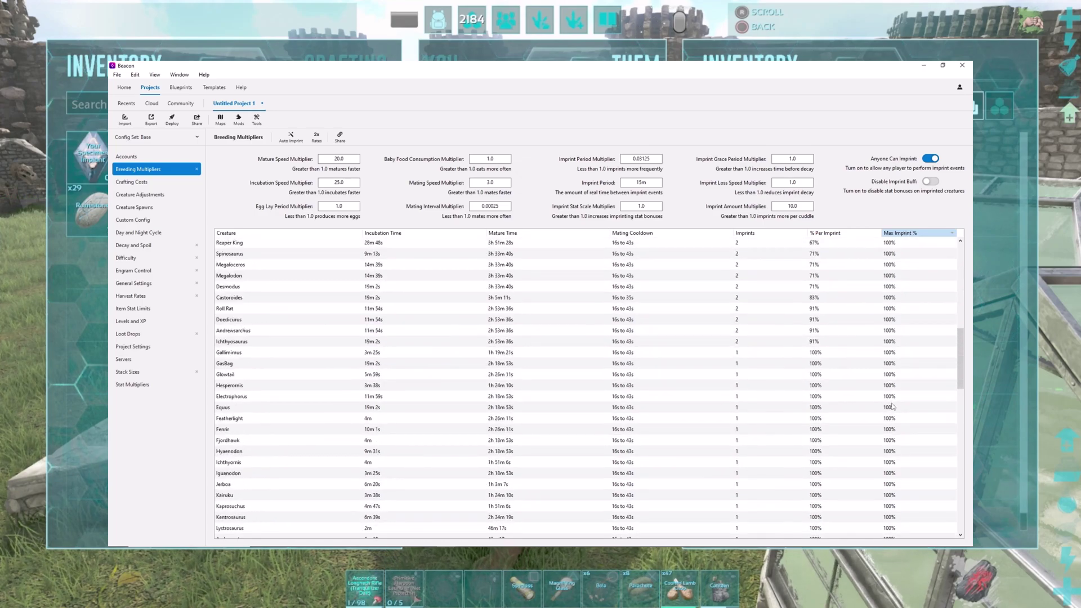
{"action": "scroll", "coordinate": [892, 406], "scroll_direction": "down", "scroll_amount": 15}
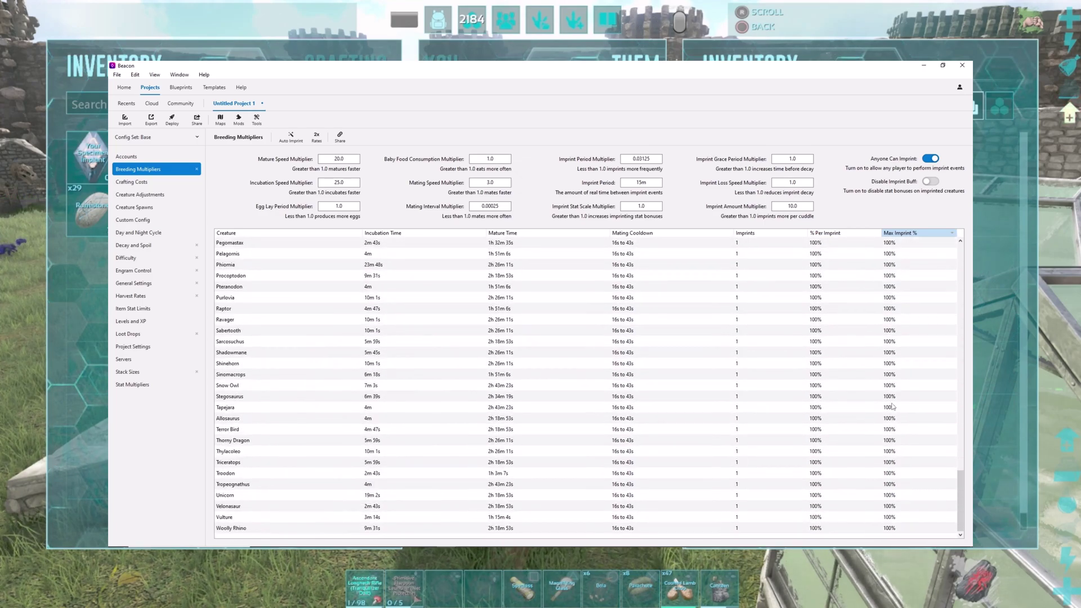
{"action": "scroll", "coordinate": [892, 406], "scroll_direction": "up", "scroll_amount": 15}
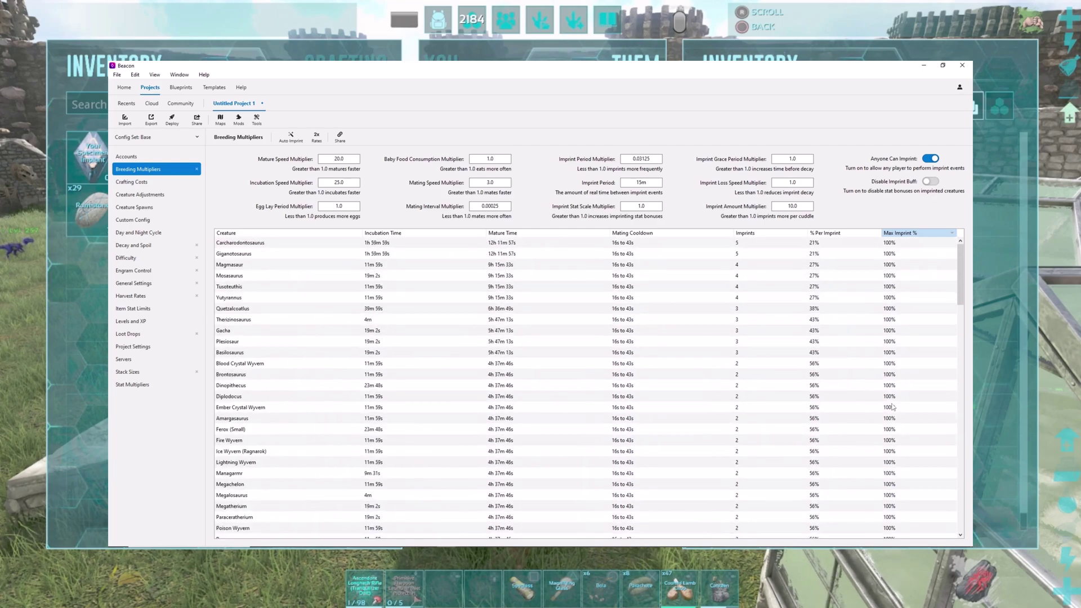
Sort the creature table by percentage per imprint, highest first, and look through the creatures.
{"action": "left_click", "coordinate": [836, 234]}
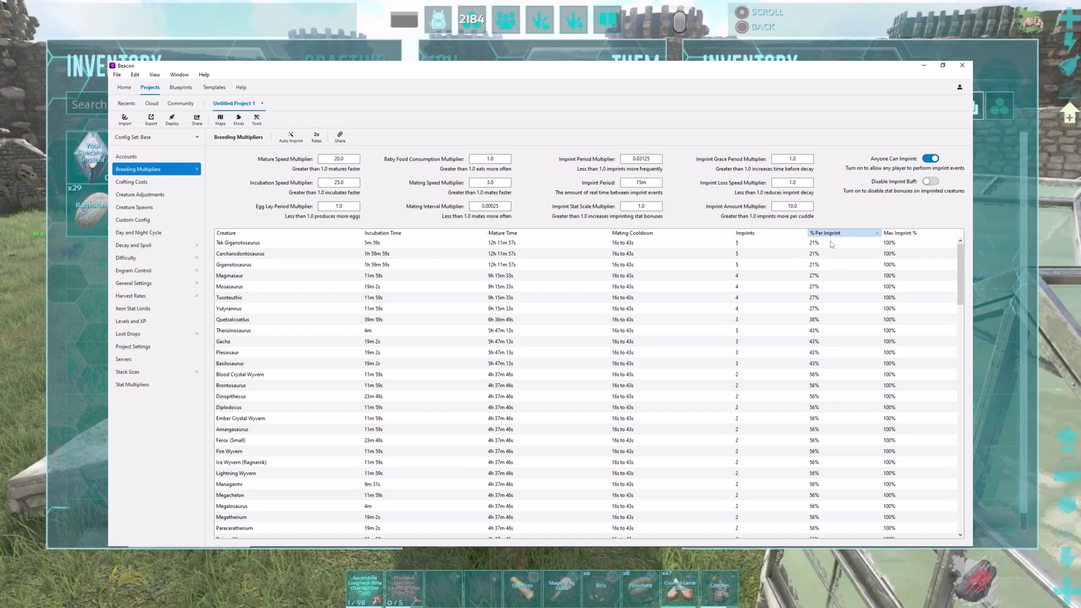
{"action": "scroll", "coordinate": [821, 337], "scroll_direction": "down", "scroll_amount": 10}
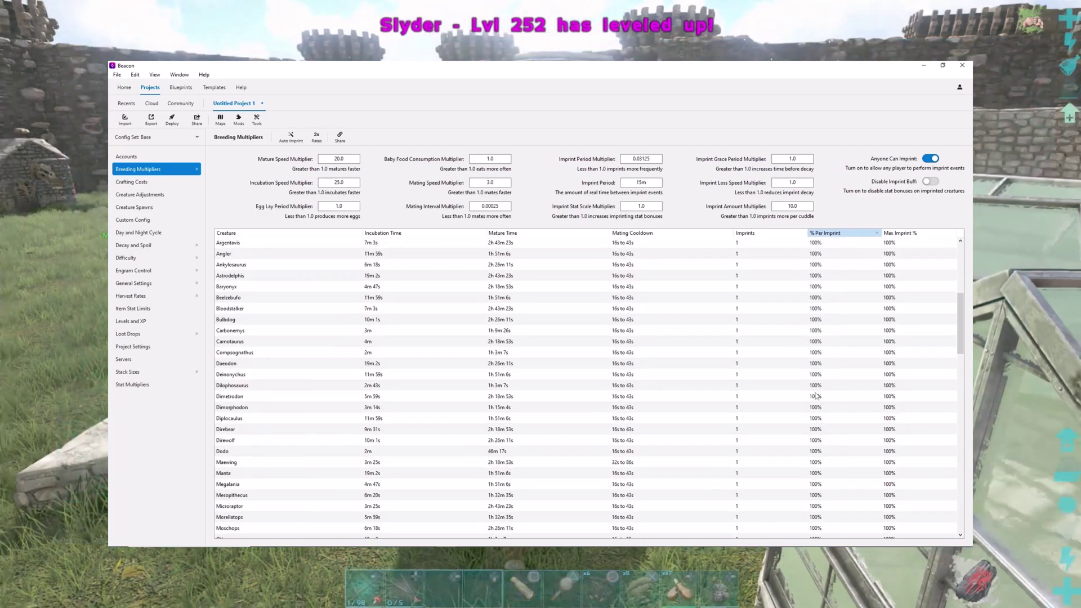
{"action": "scroll", "coordinate": [816, 396], "scroll_direction": "down", "scroll_amount": 2}
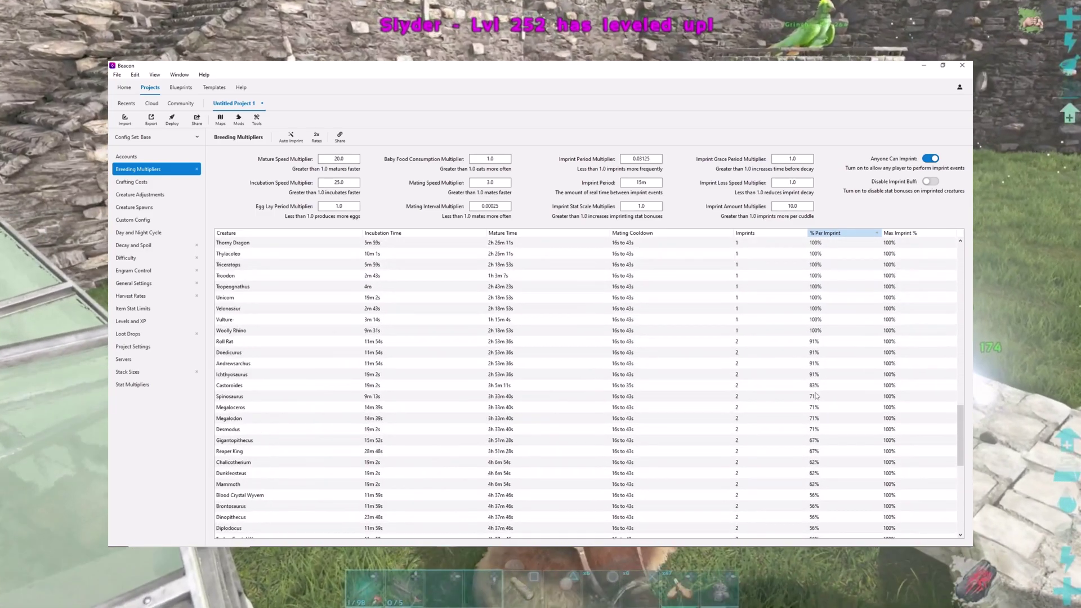
{"action": "scroll", "coordinate": [816, 396], "scroll_direction": "up", "scroll_amount": 9}
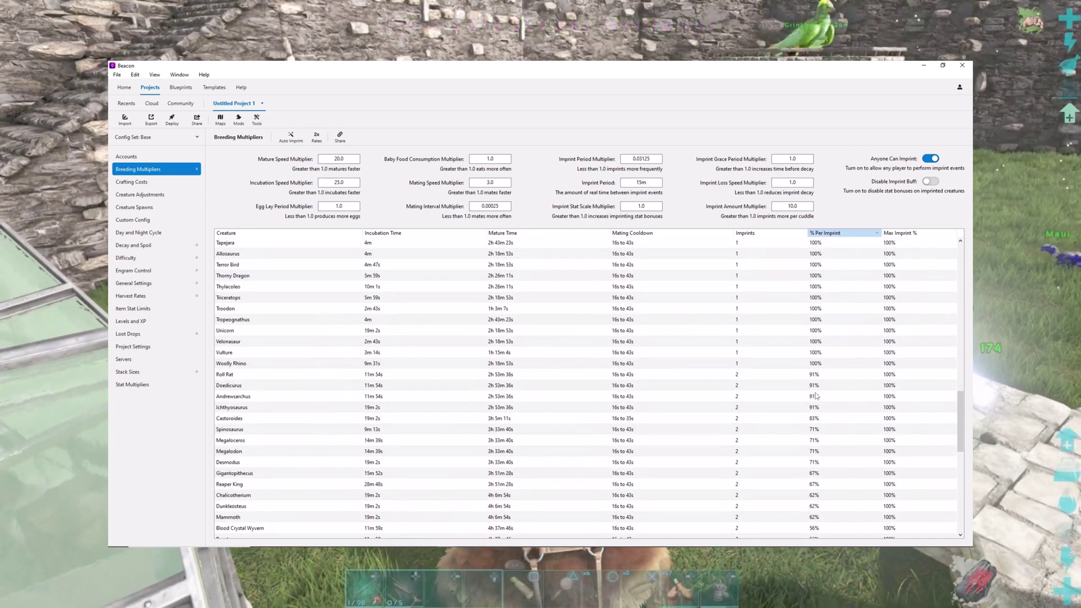
{"action": "scroll", "coordinate": [816, 396], "scroll_direction": "up", "scroll_amount": 10}
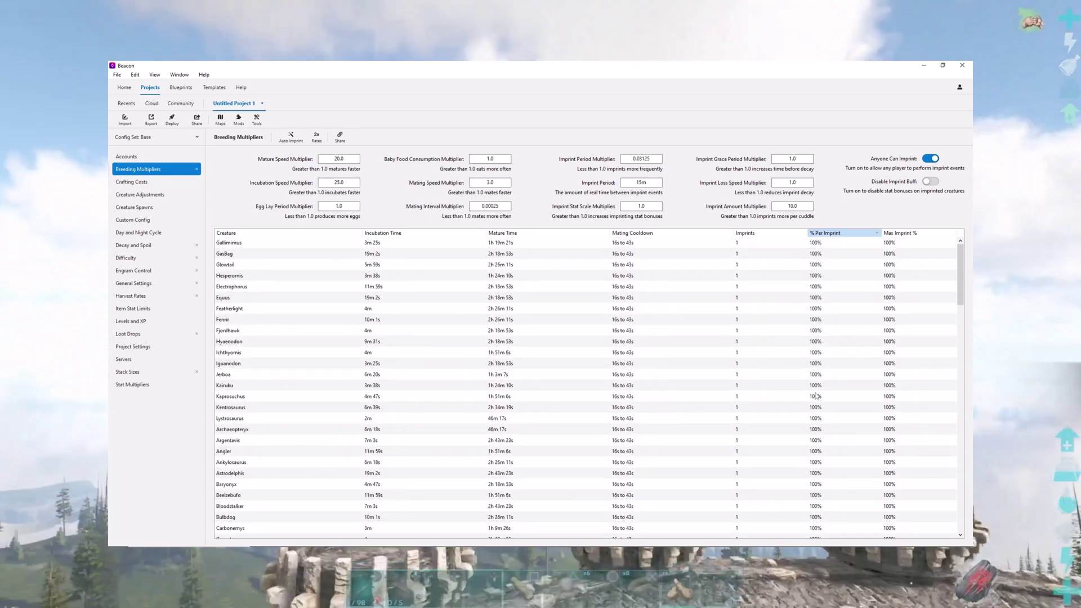
Compare creatures by number of imprints, highest first, and by incubation time, shortest first.
{"action": "left_click", "coordinate": [757, 233]}
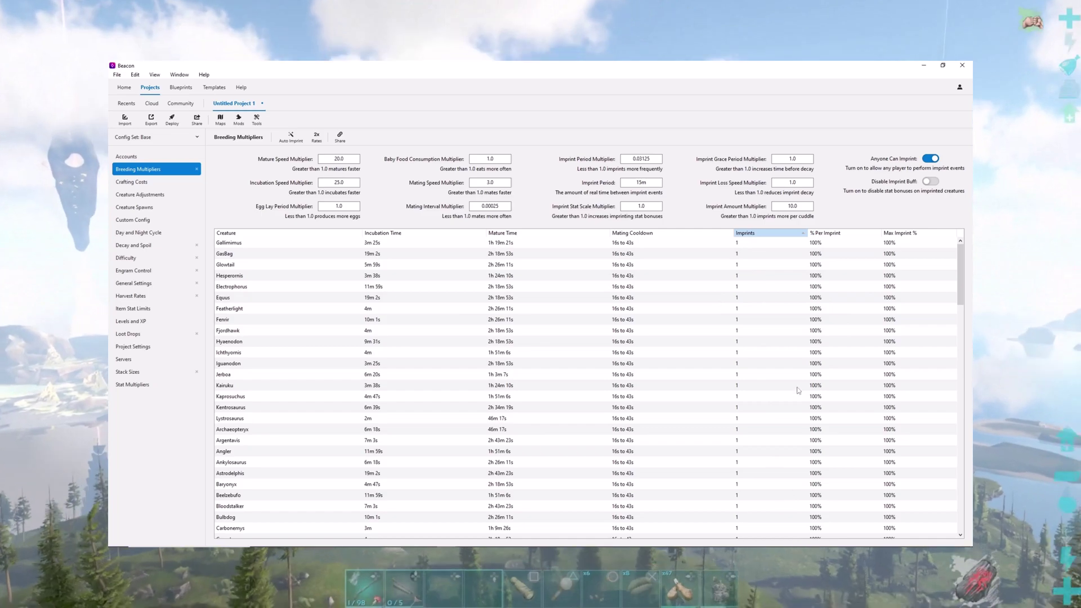
{"action": "left_click", "coordinate": [757, 233]}
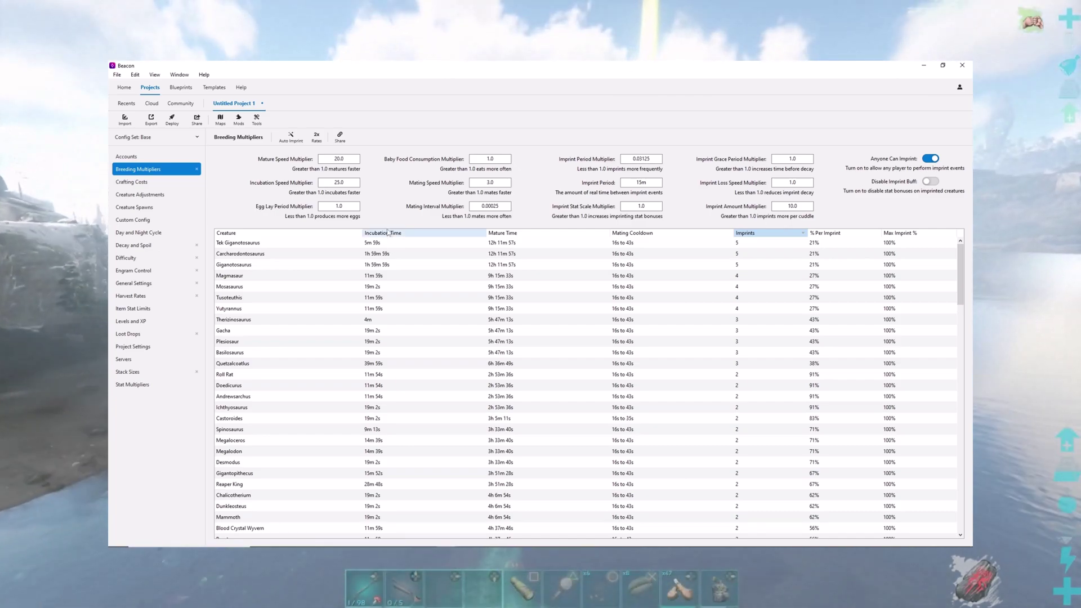
{"action": "left_click", "coordinate": [389, 233]}
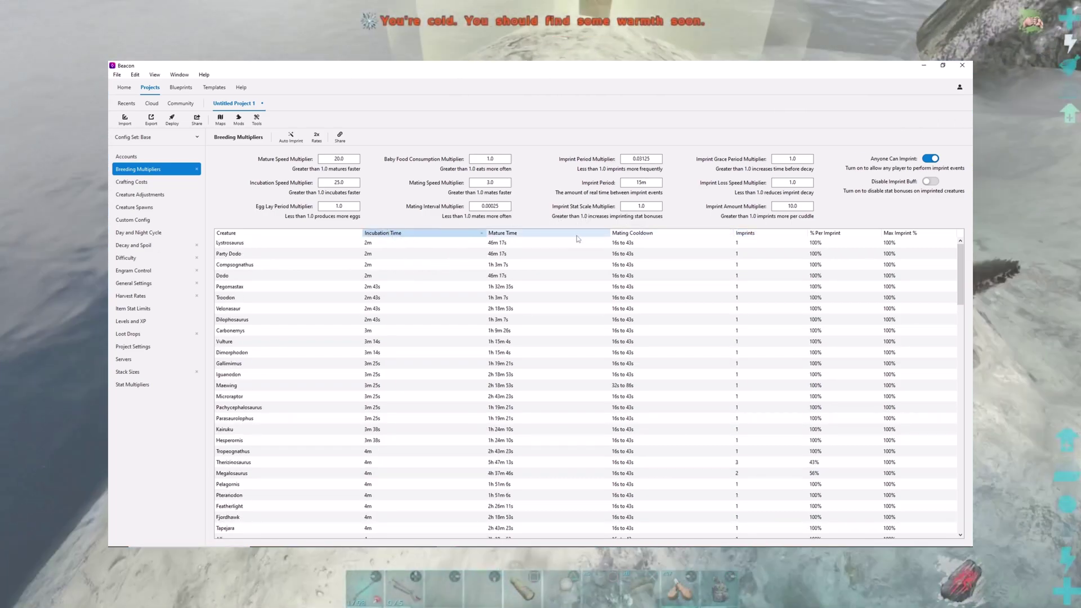
Sort the creature table by mature time, ending with the shortest first, and look through the times.
{"action": "left_click", "coordinate": [518, 235]}
{"action": "left_click", "coordinate": [518, 234]}
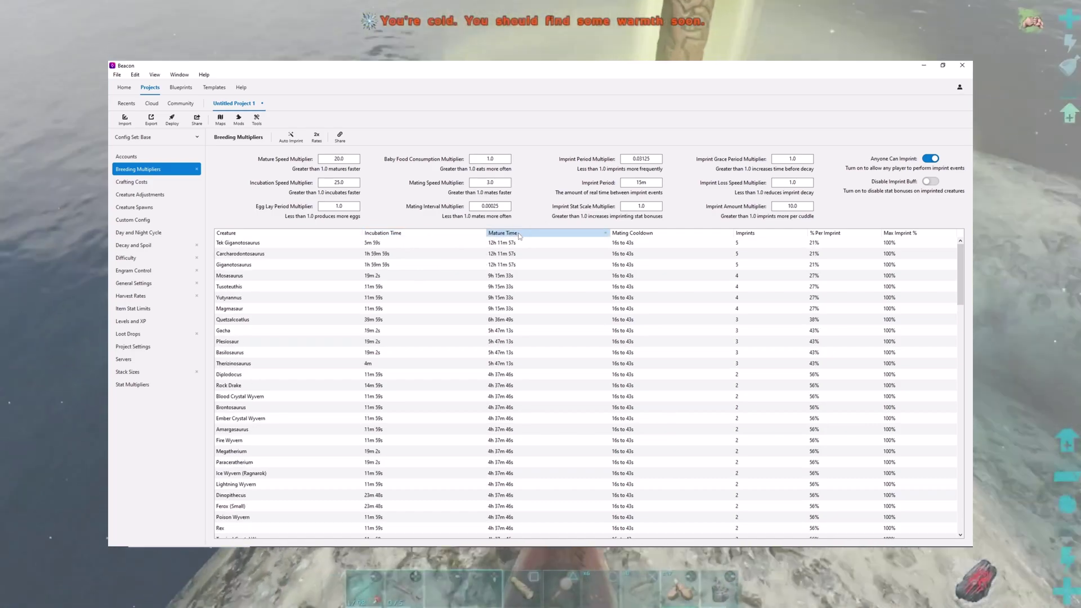
{"action": "left_click", "coordinate": [518, 234]}
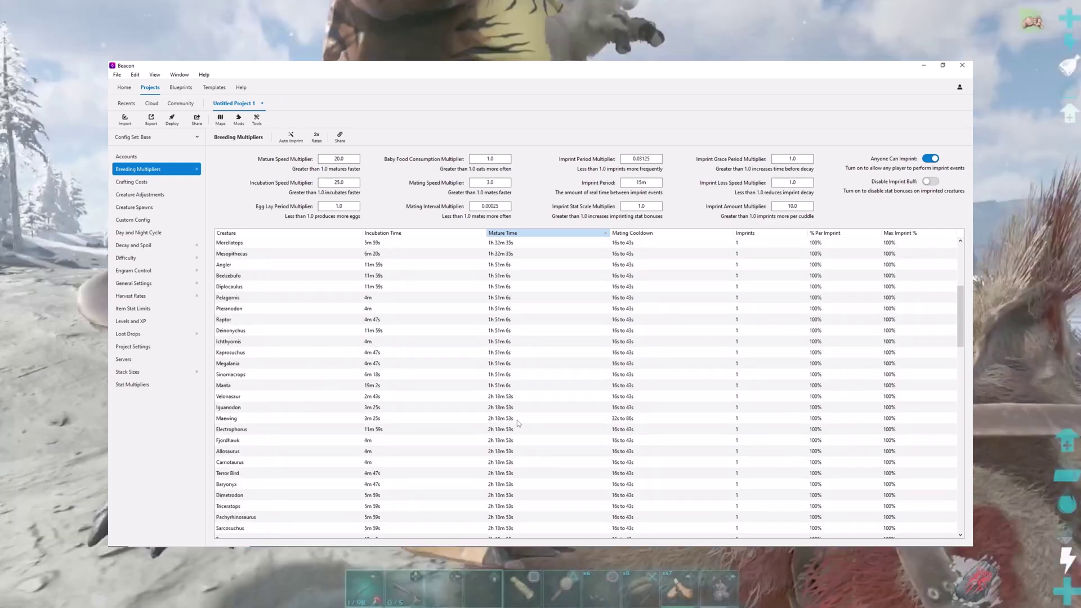
{"action": "scroll", "coordinate": [516, 419], "scroll_direction": "down", "scroll_amount": 10}
{"action": "scroll", "coordinate": [516, 420], "scroll_direction": "up", "scroll_amount": 10}
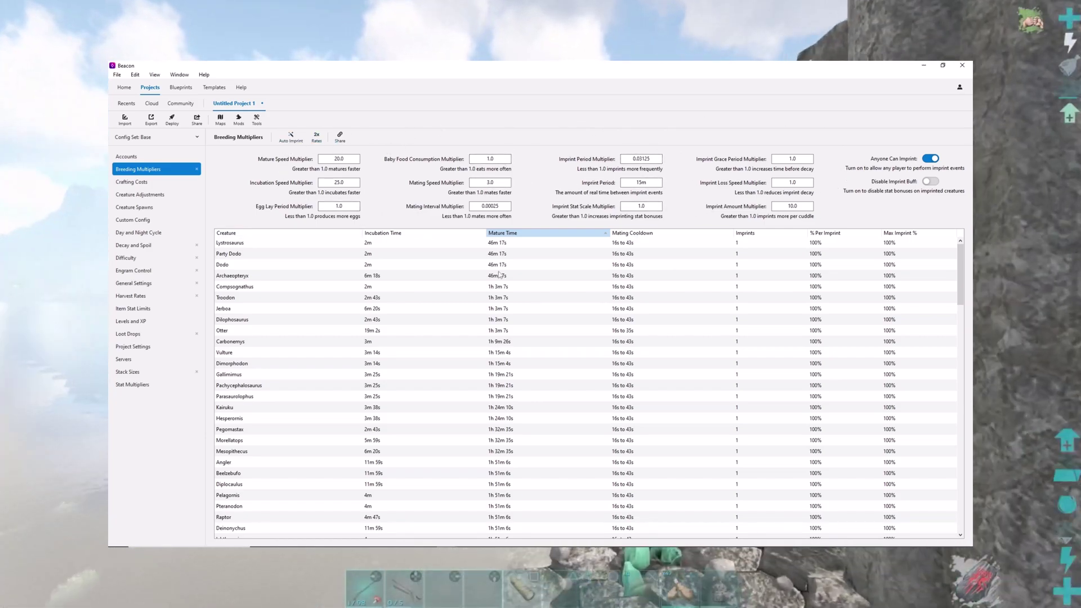
Open the Crafting Costs settings and browse the objects available for a new recipe without adding one.
{"action": "left_click", "coordinate": [140, 184]}
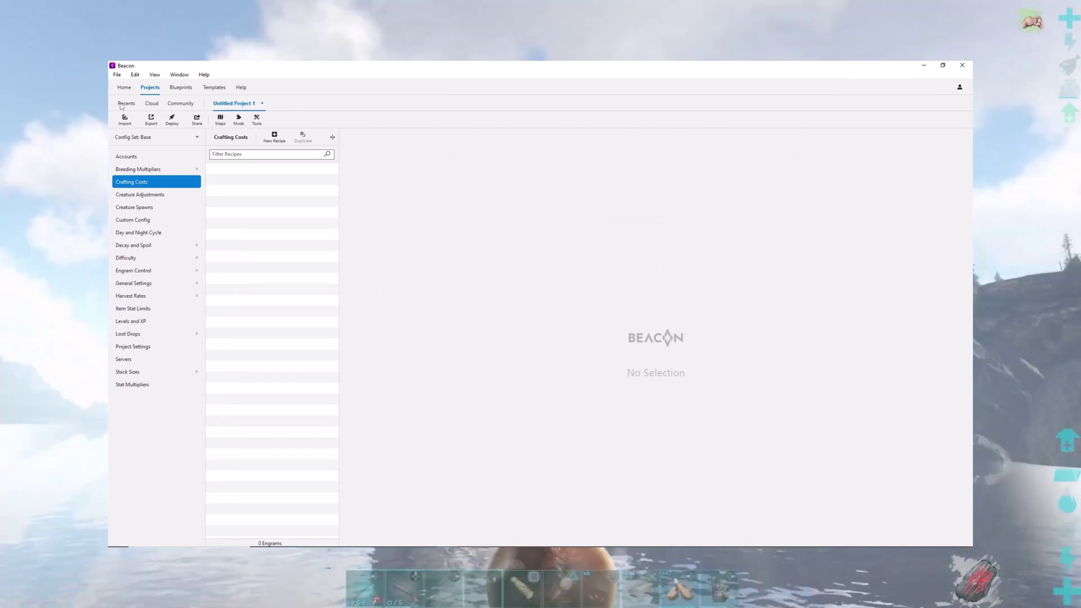
{"action": "left_click", "coordinate": [274, 137]}
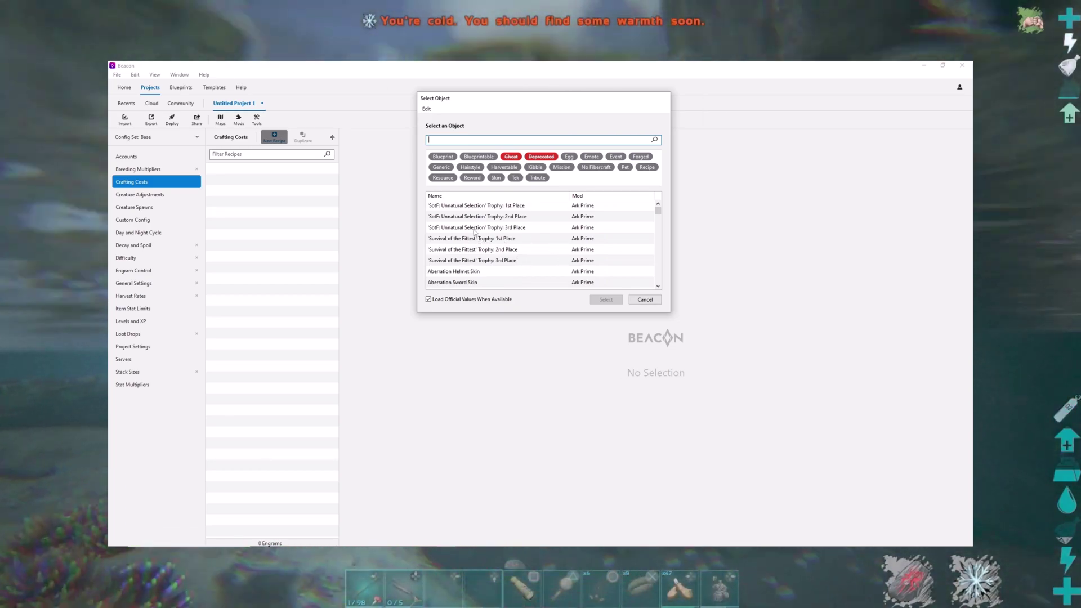
{"action": "scroll", "coordinate": [473, 268], "scroll_direction": "down", "scroll_amount": 4}
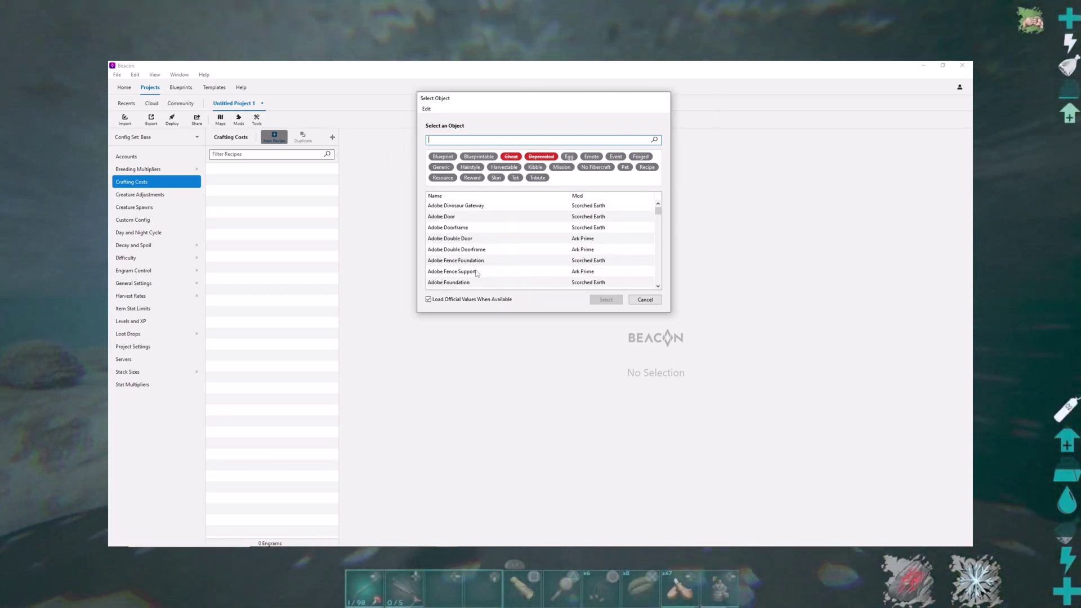
{"action": "scroll", "coordinate": [473, 268], "scroll_direction": "down", "scroll_amount": 7}
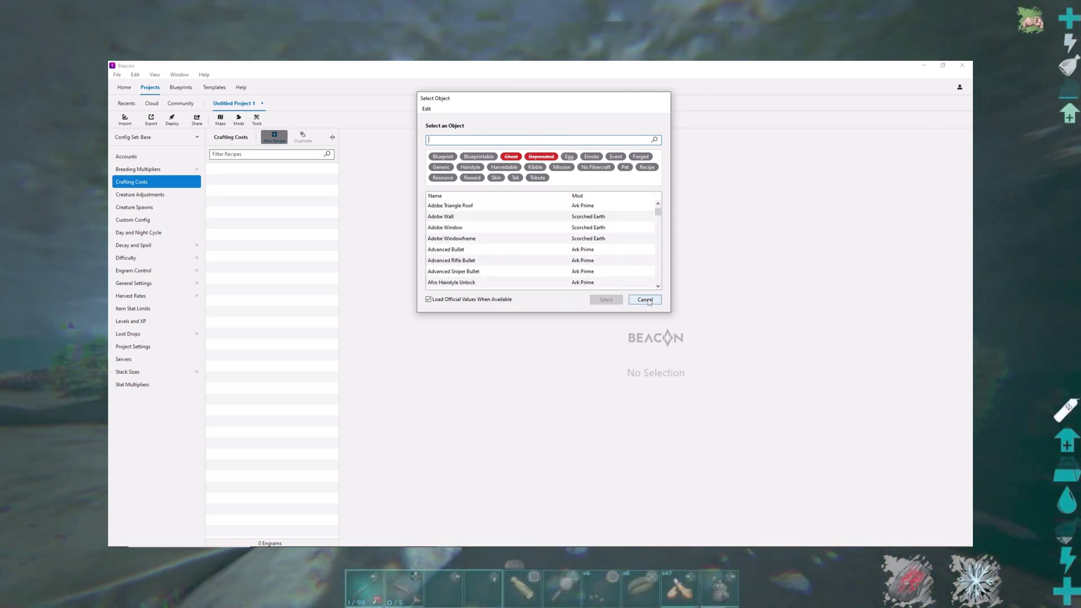
{"action": "key", "text": "Escape"}
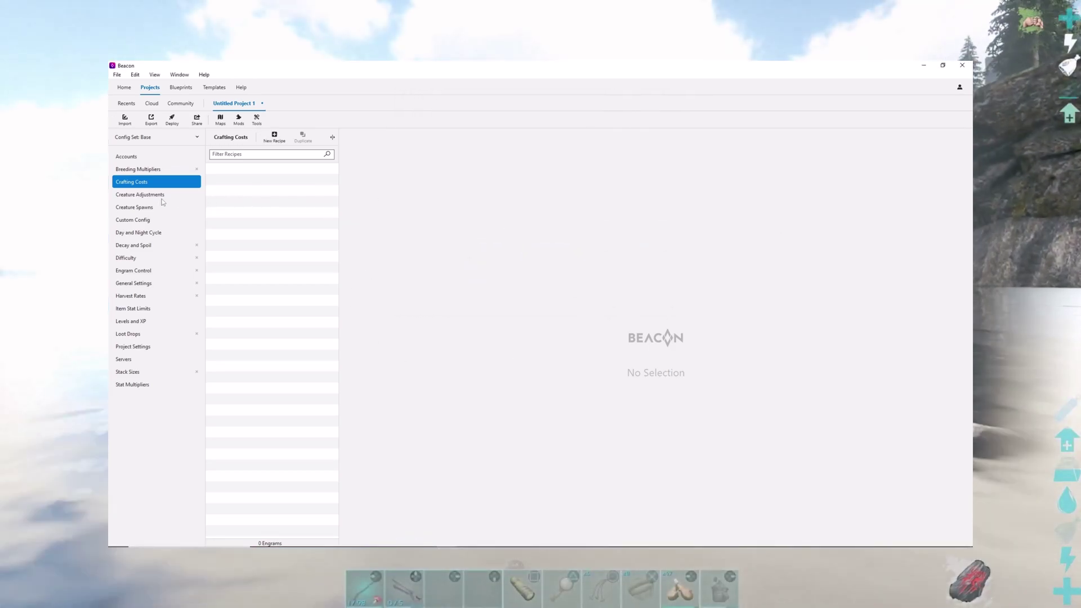
Open the Creature Adjustments settings and review the options for a new adjustment without saving one.
{"action": "left_click", "coordinate": [151, 196]}
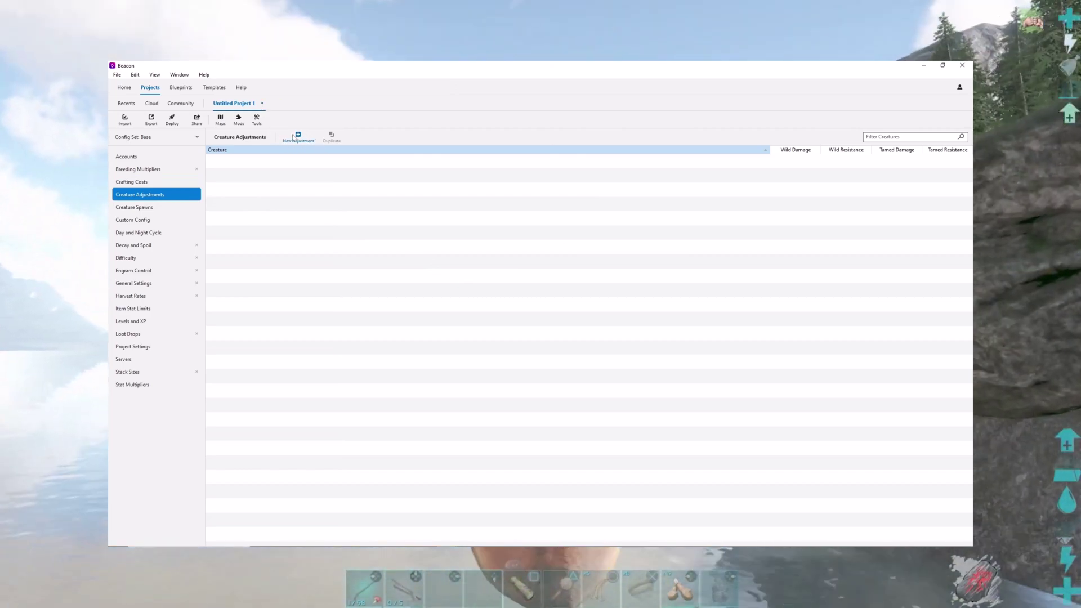
{"action": "left_click", "coordinate": [298, 136]}
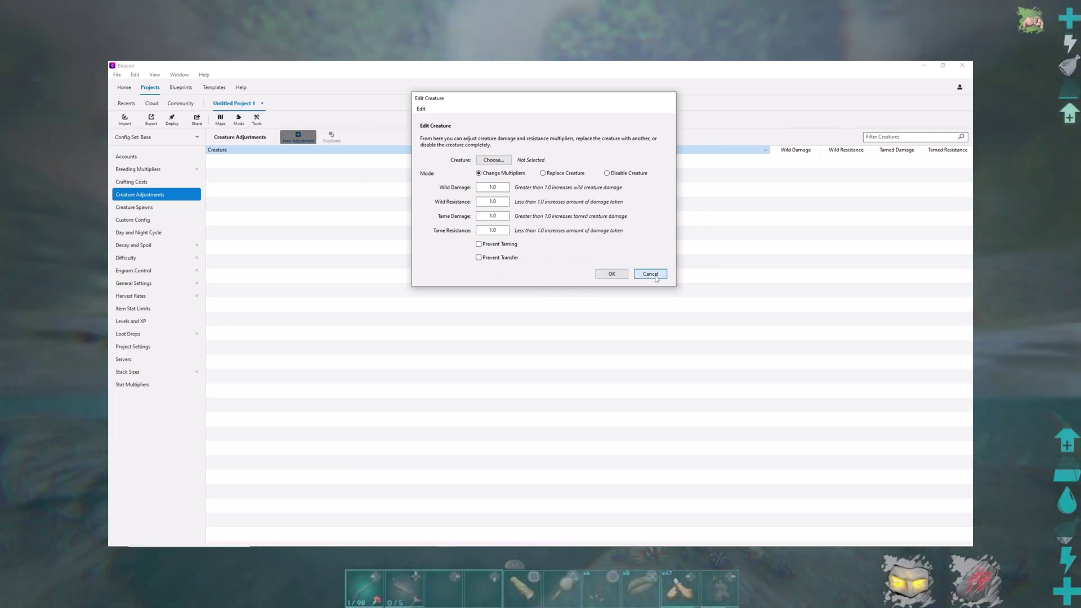
{"action": "left_click", "coordinate": [649, 274]}
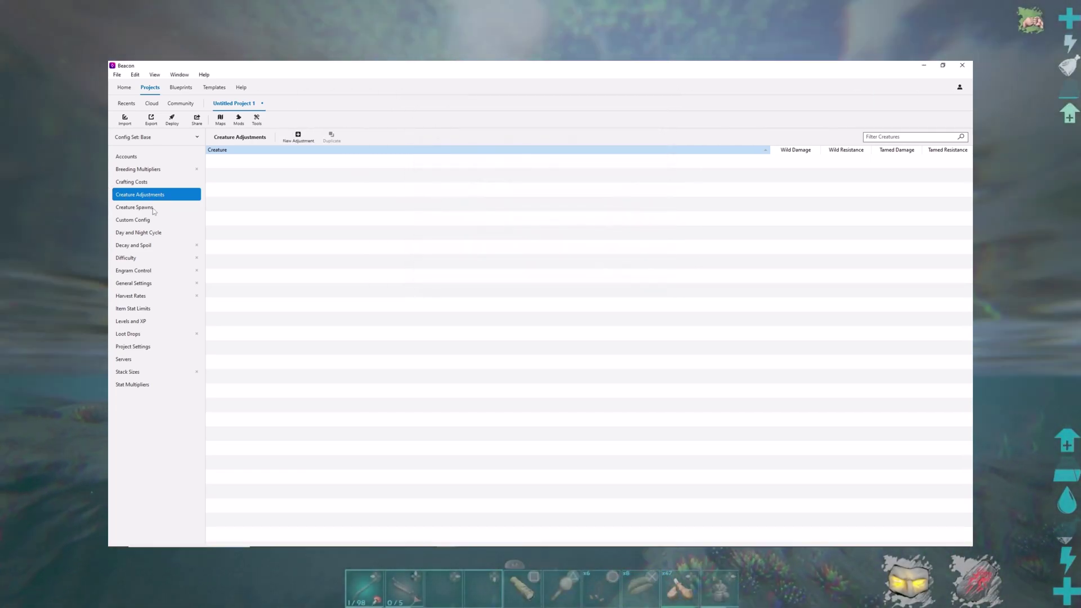
Open the Creature Spawns settings and browse the spawn points available for a new override without adding one.
{"action": "left_click", "coordinate": [134, 207]}
{"action": "left_click", "coordinate": [278, 138]}
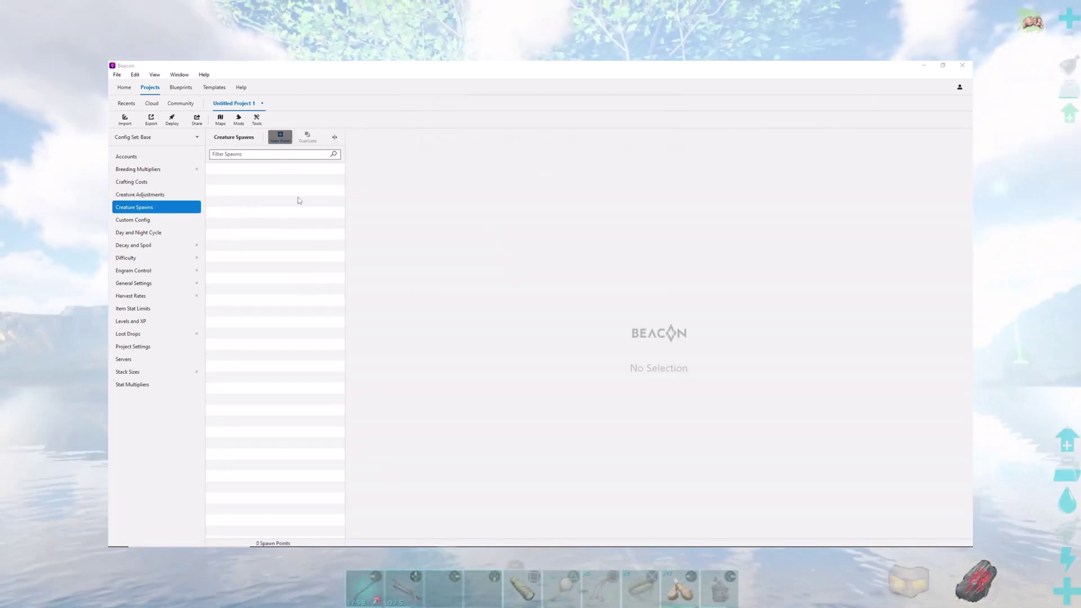
{"action": "scroll", "coordinate": [492, 198], "scroll_direction": "down", "scroll_amount": 5}
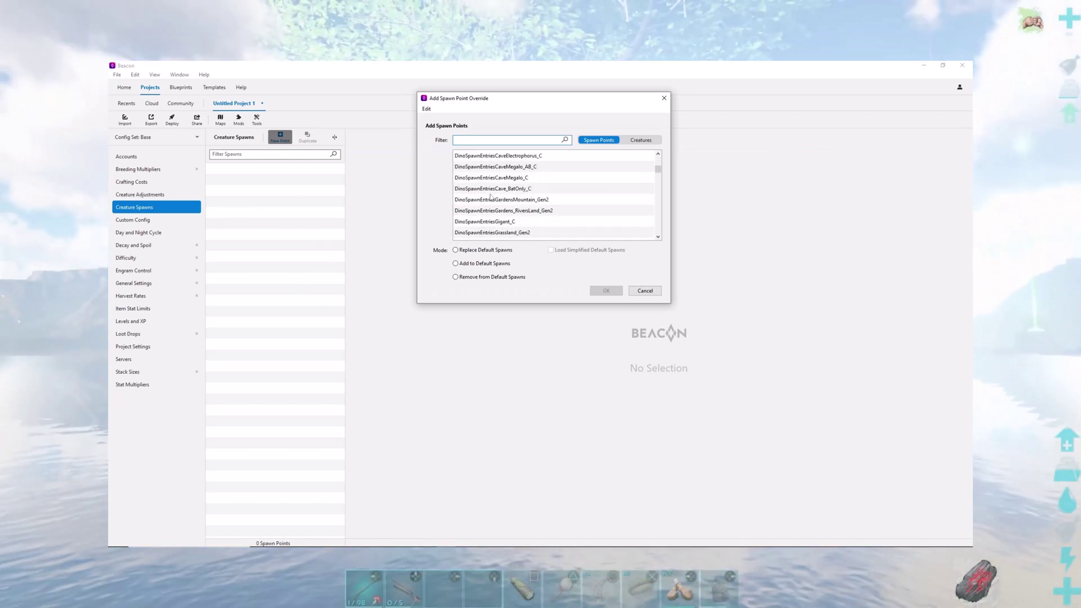
{"action": "scroll", "coordinate": [491, 197], "scroll_direction": "down", "scroll_amount": 5}
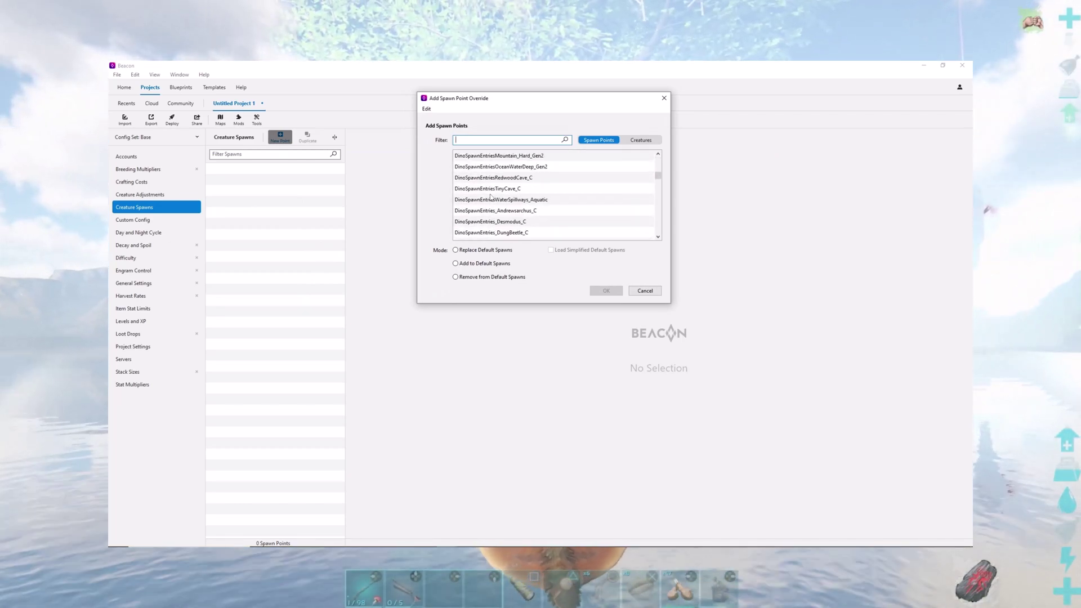
{"action": "left_click", "coordinate": [664, 100]}
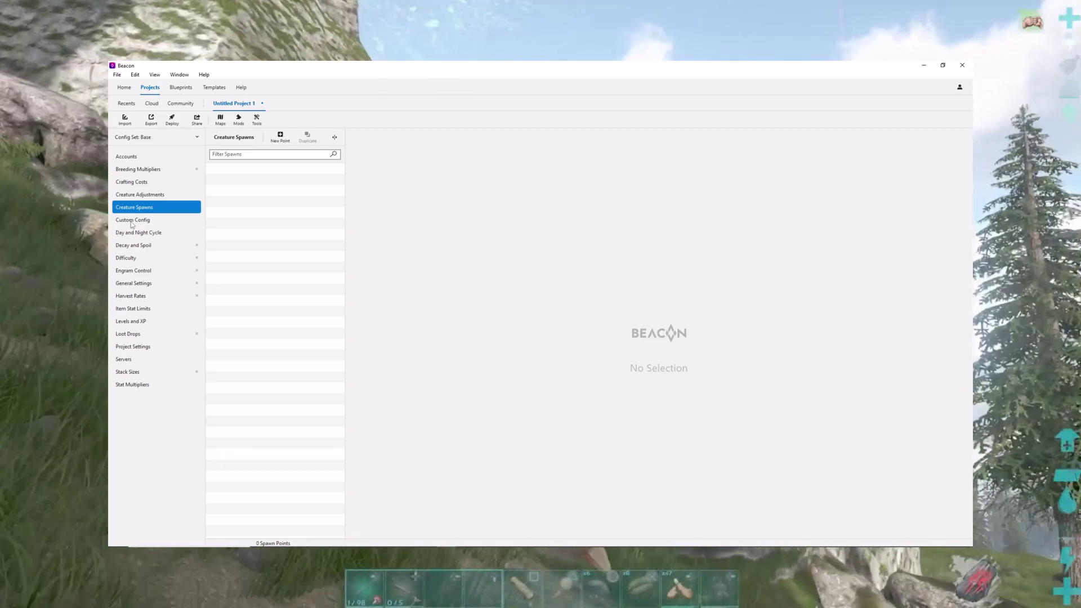
Look over the Custom Config, Day and Night Cycle, and Decay and Spoil settings pages.
{"action": "left_click", "coordinate": [132, 221]}
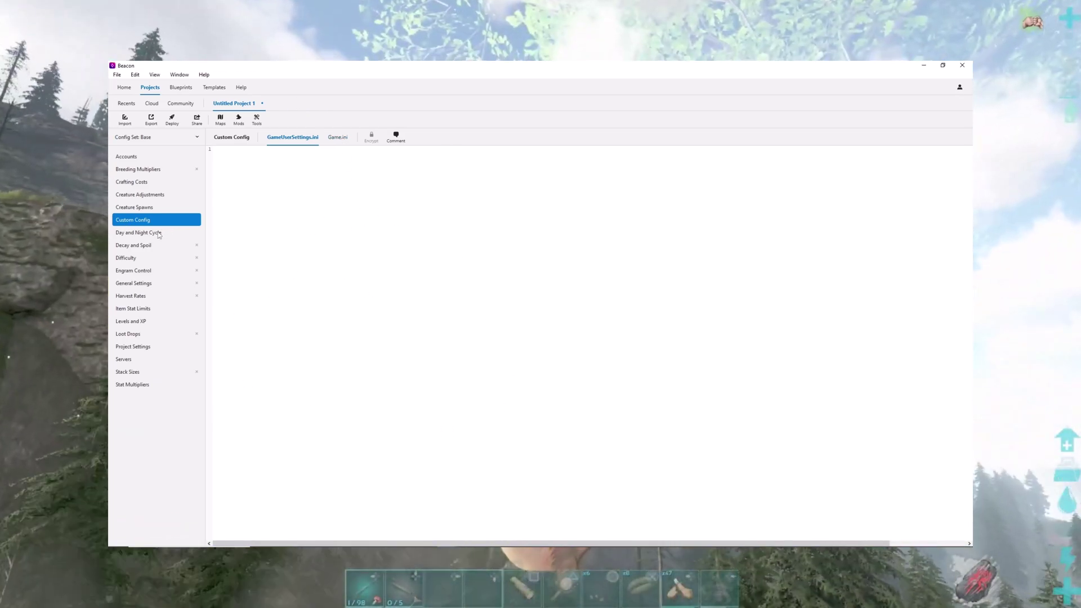
{"action": "left_click", "coordinate": [129, 233]}
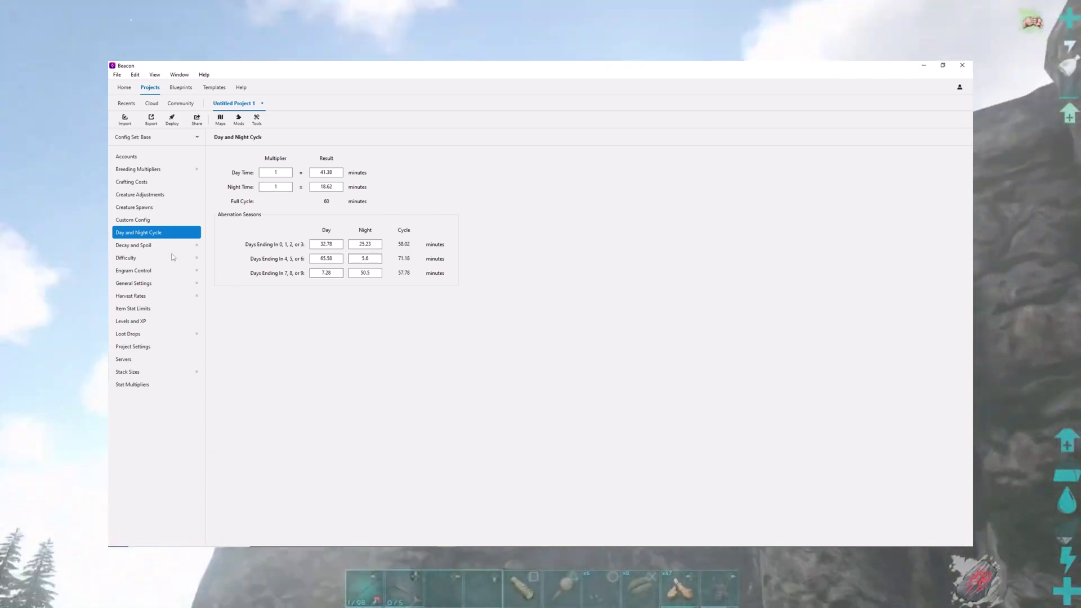
{"action": "left_click", "coordinate": [168, 251]}
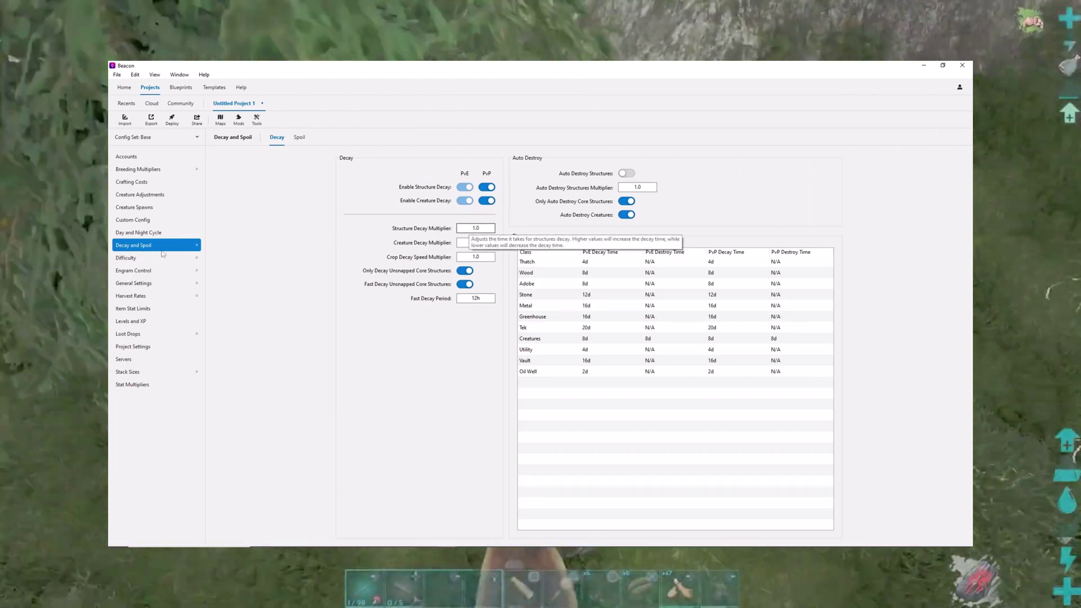
Open the Difficulty settings, try changing the maximum creature level, restore it to 150, and review the reference values.
{"action": "left_click", "coordinate": [161, 257]}
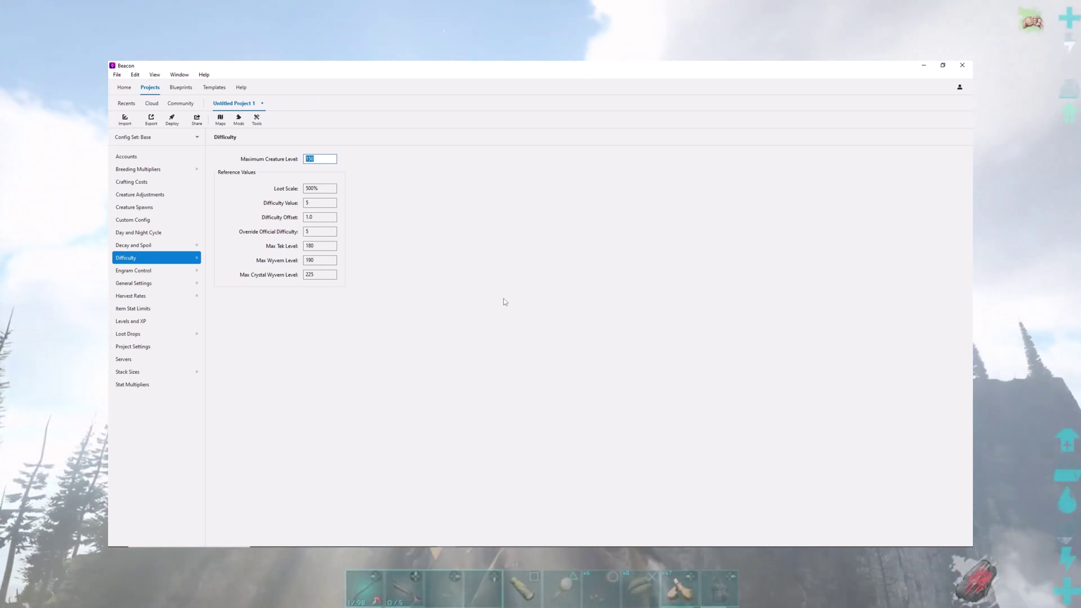
{"action": "type", "text": "2"}
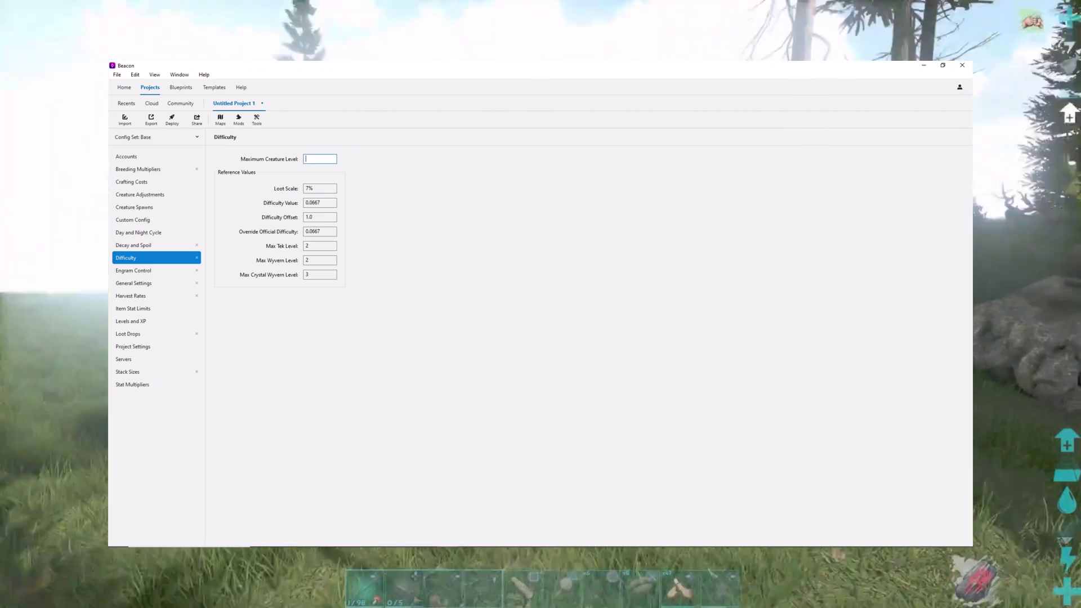
{"action": "type", "text": "50"}
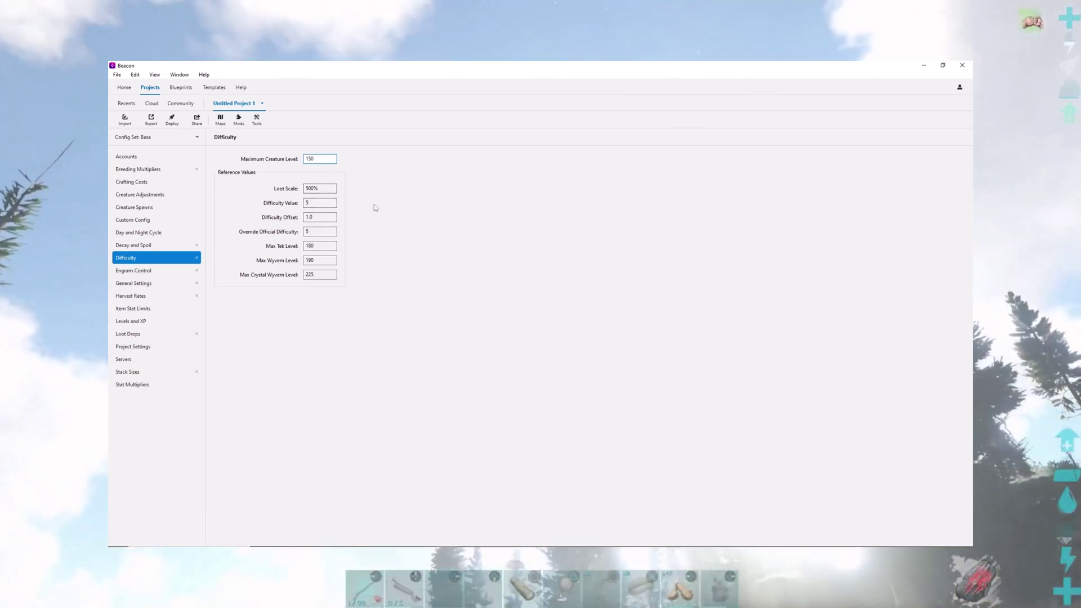
{"action": "left_click", "coordinate": [318, 188]}
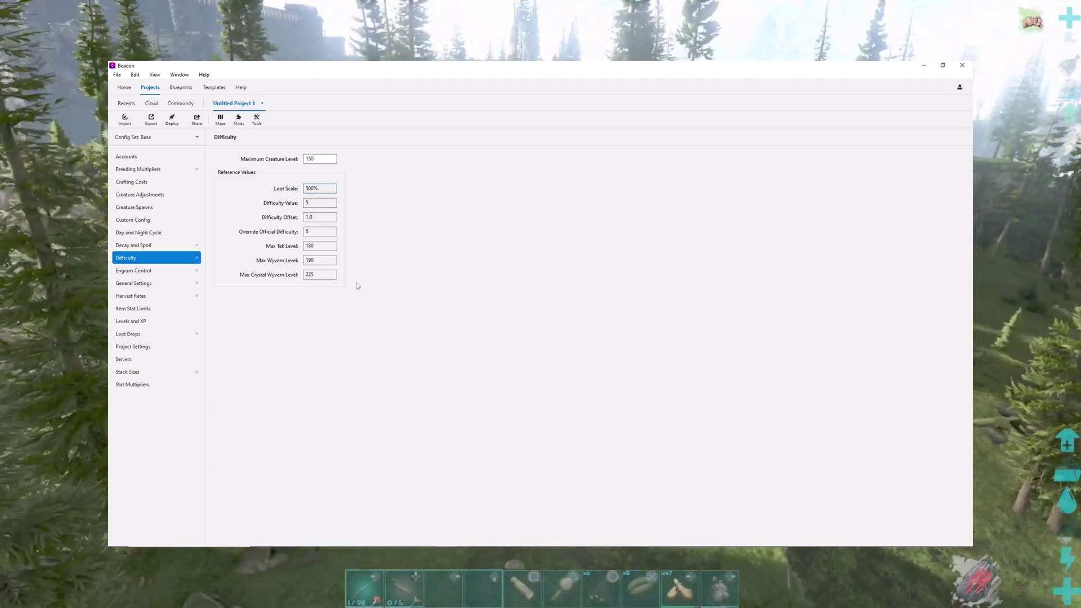
{"action": "left_click", "coordinate": [315, 246]}
{"action": "left_click", "coordinate": [323, 262]}
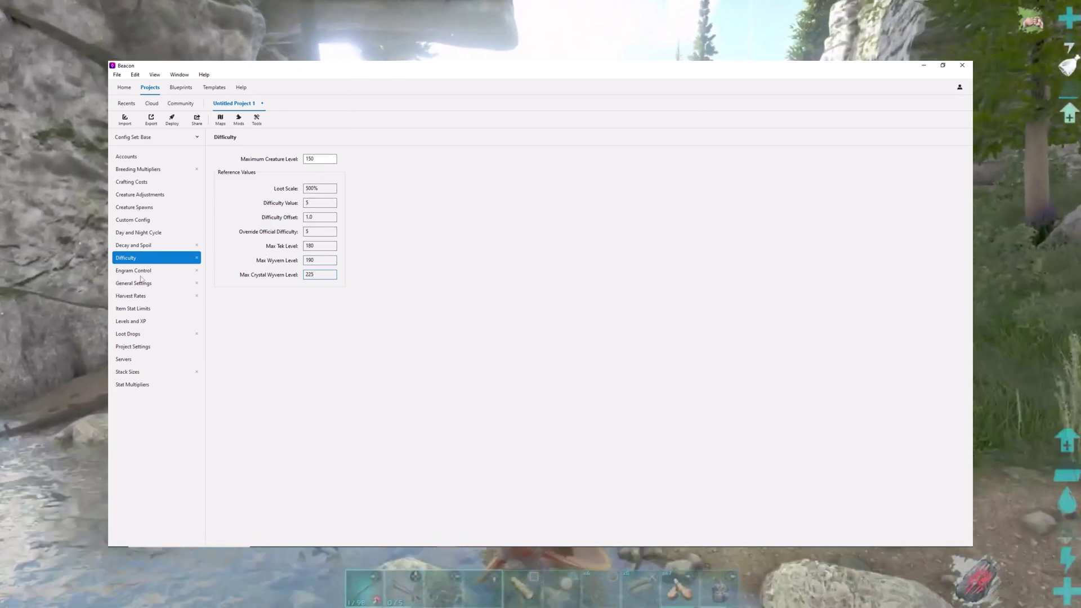
Open the Engram Control settings and browse the engram list with its unlock levels and source mods.
{"action": "left_click", "coordinate": [144, 275]}
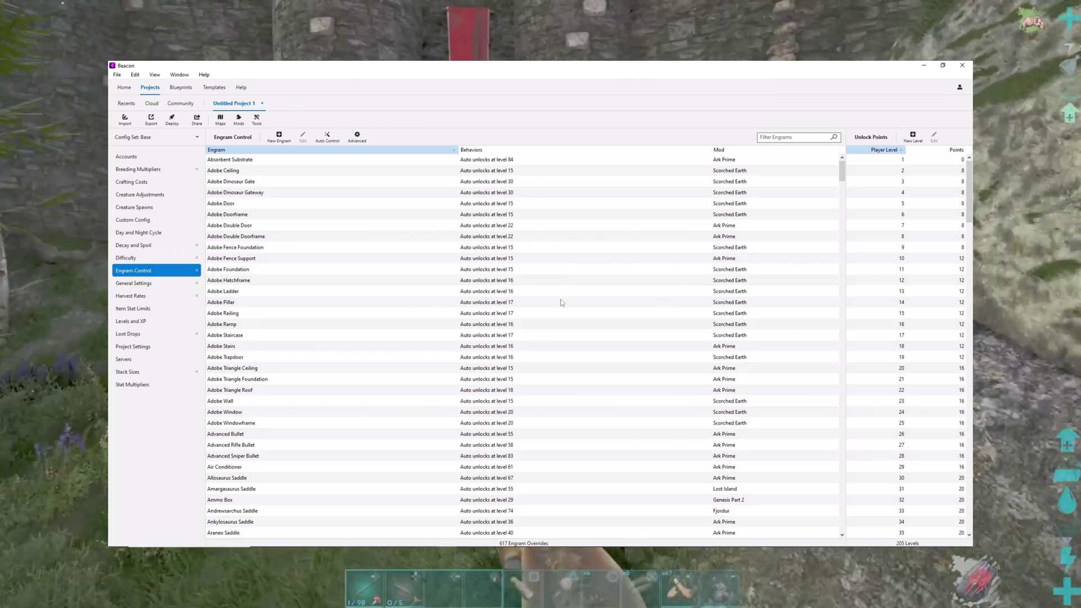
{"action": "scroll", "coordinate": [561, 305], "scroll_direction": "down", "scroll_amount": 5}
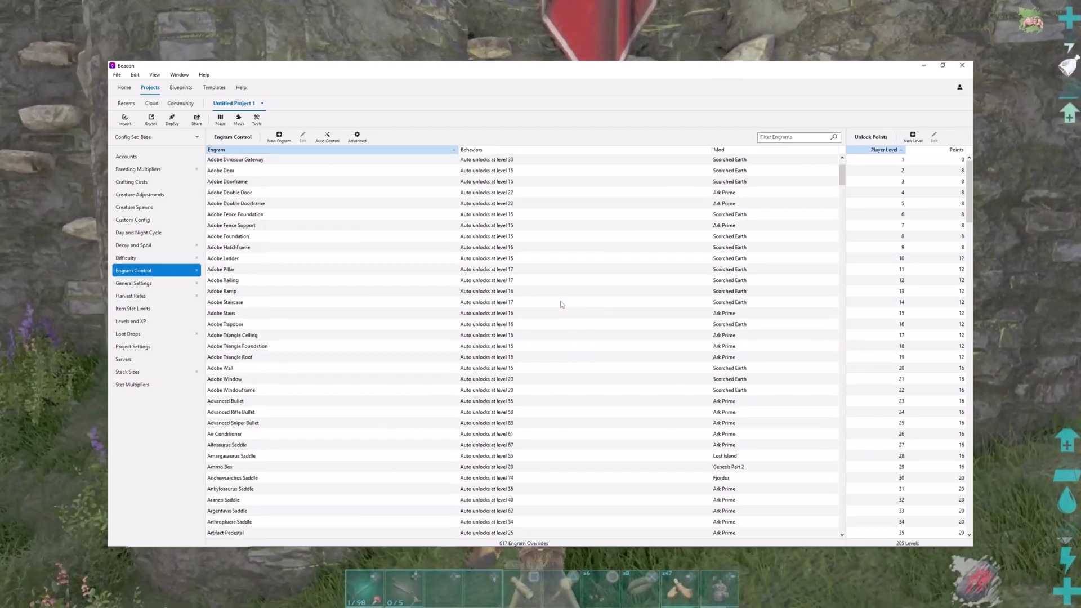
{"action": "scroll", "coordinate": [561, 305], "scroll_direction": "up", "scroll_amount": 5}
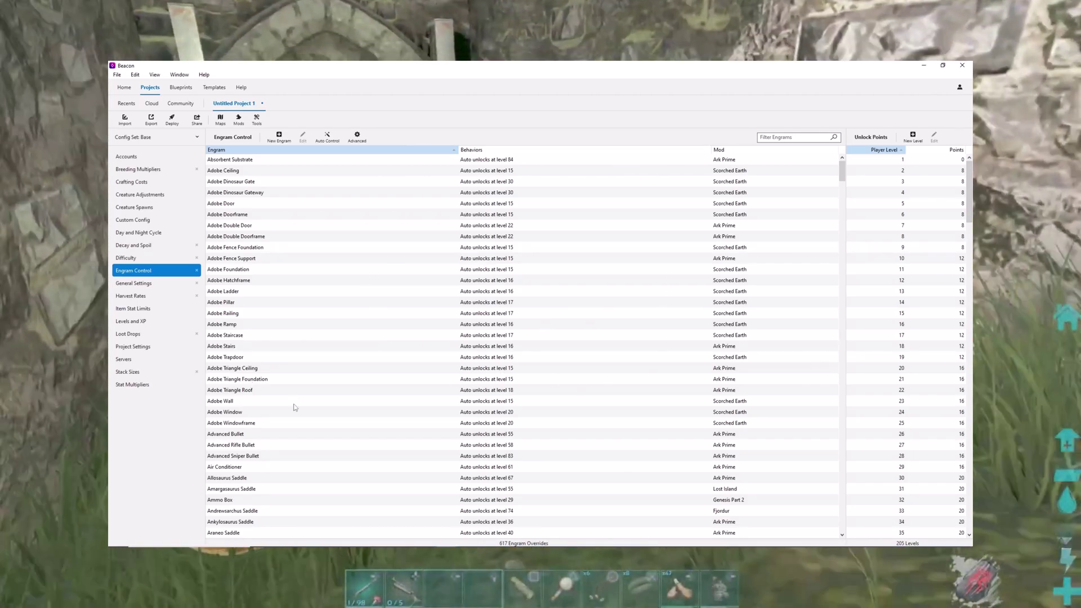
{"action": "scroll", "coordinate": [456, 398], "scroll_direction": "down", "scroll_amount": 8}
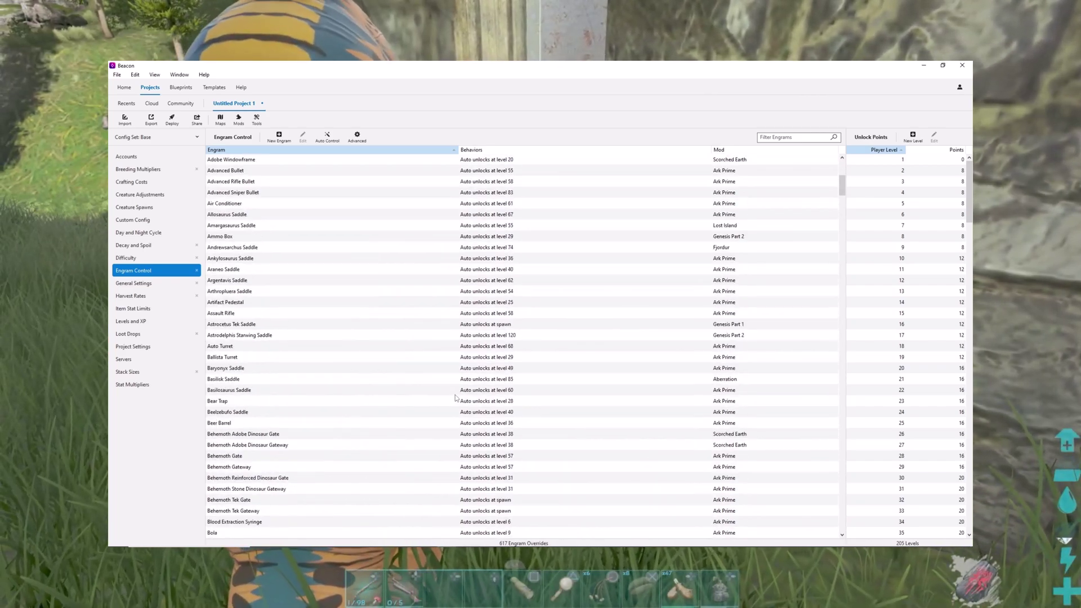
{"action": "scroll", "coordinate": [456, 398], "scroll_direction": "up", "scroll_amount": 8}
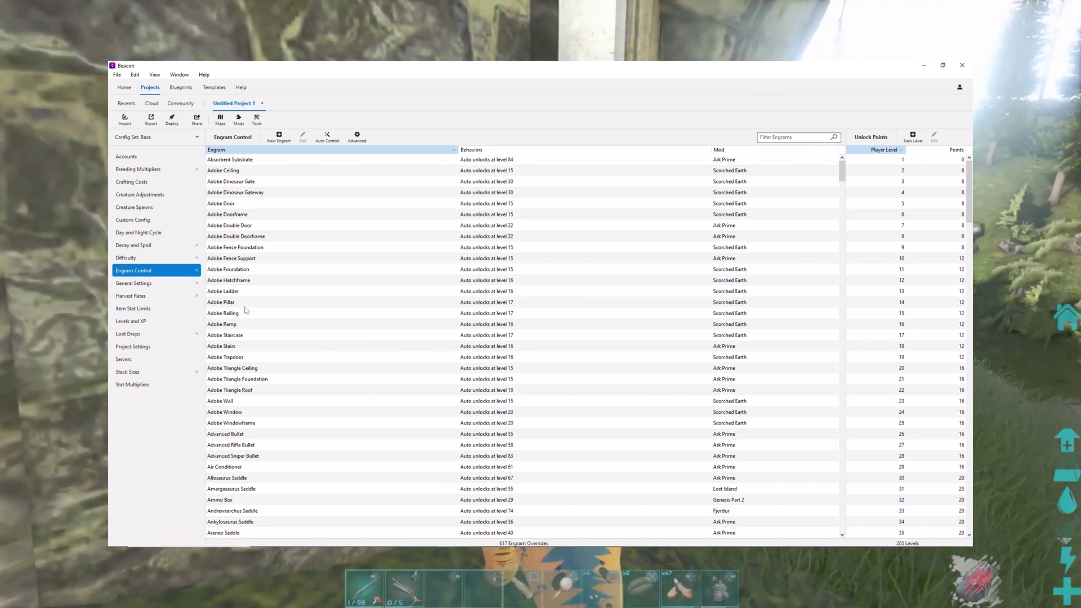
Open the General Settings and review the options from Auto PvE and Build Restrictions through Clustering, Custom Recipes, Disease and Flyers.
{"action": "left_click", "coordinate": [128, 284]}
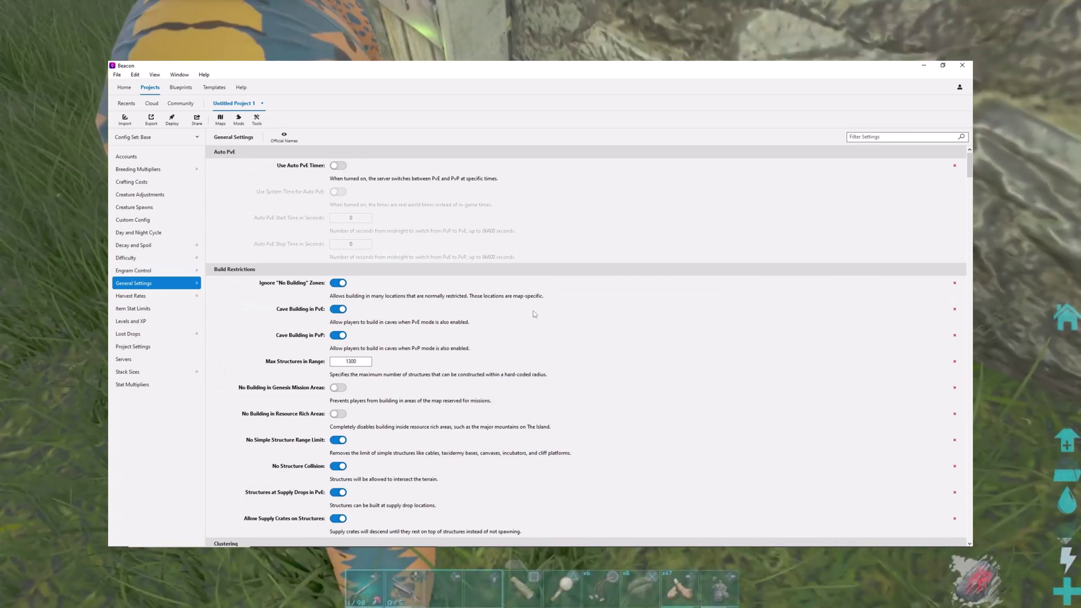
{"action": "scroll", "coordinate": [534, 314], "scroll_direction": "down", "scroll_amount": 3}
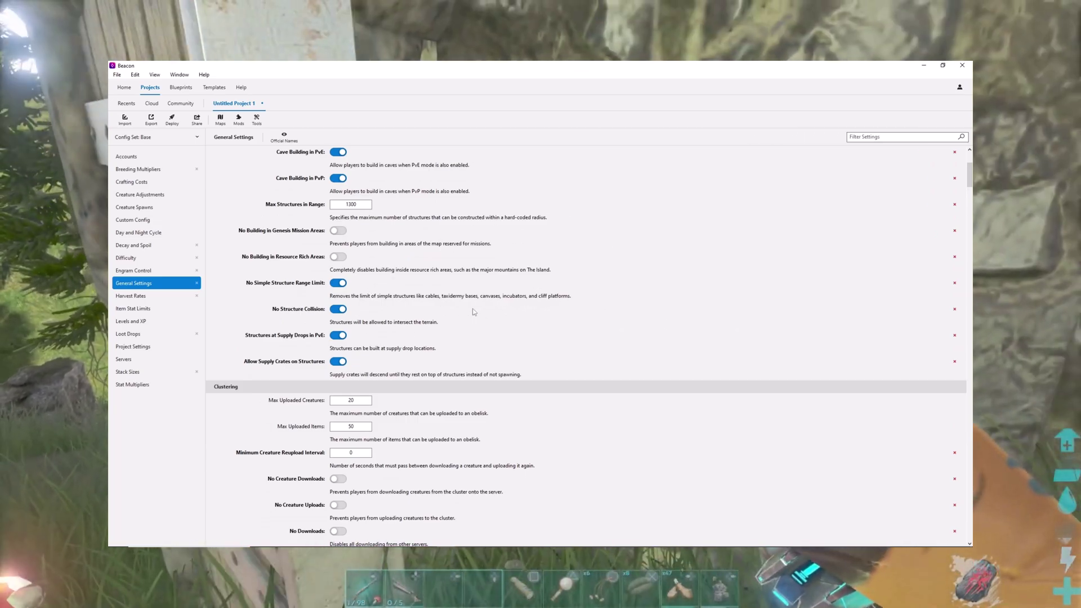
{"action": "scroll", "coordinate": [473, 312], "scroll_direction": "down", "scroll_amount": 3}
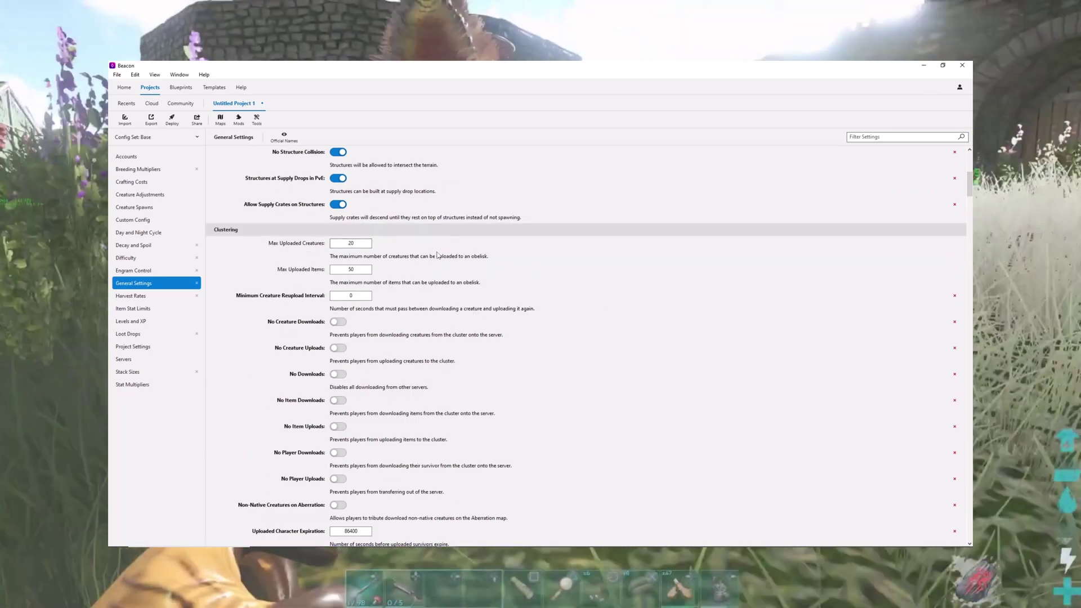
{"action": "scroll", "coordinate": [342, 291], "scroll_direction": "down", "scroll_amount": 10}
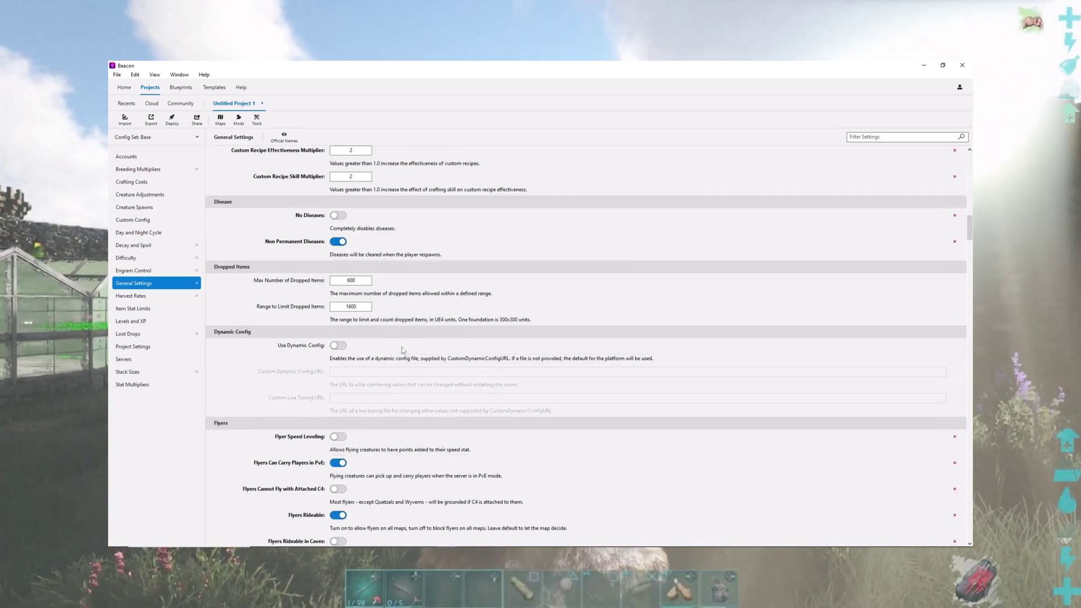
{"action": "scroll", "coordinate": [403, 349], "scroll_direction": "up", "scroll_amount": 3}
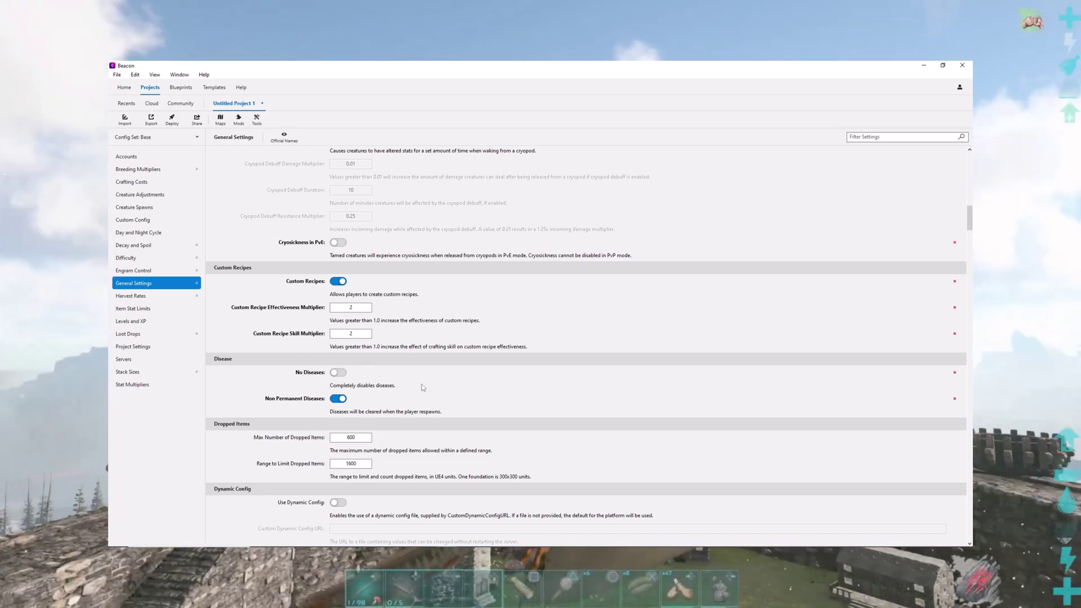
{"action": "scroll", "coordinate": [423, 387], "scroll_direction": "down", "scroll_amount": 3}
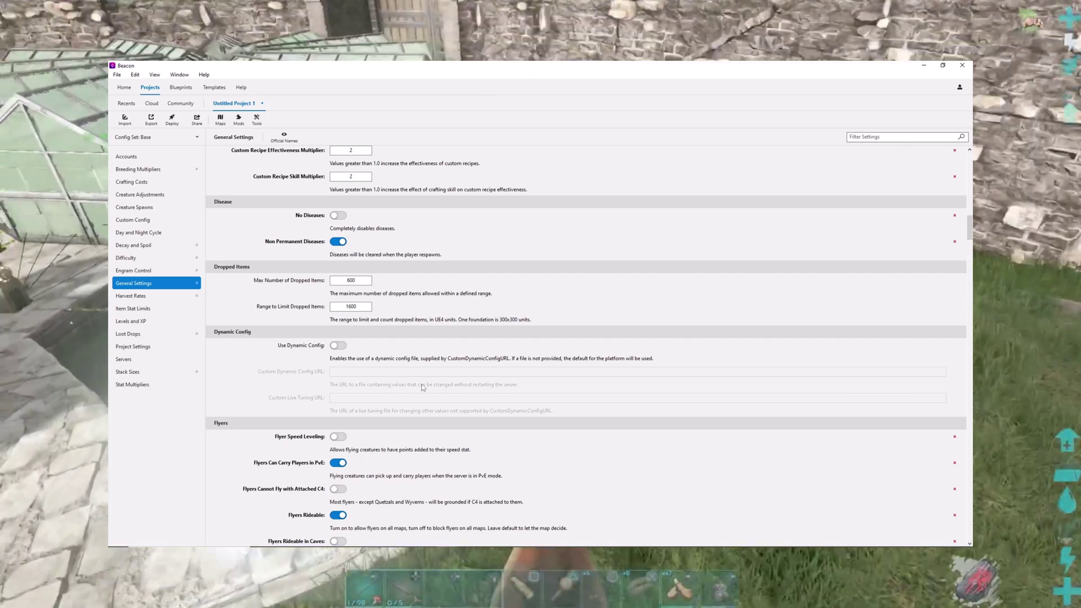
{"action": "scroll", "coordinate": [422, 387], "scroll_direction": "down", "scroll_amount": 3}
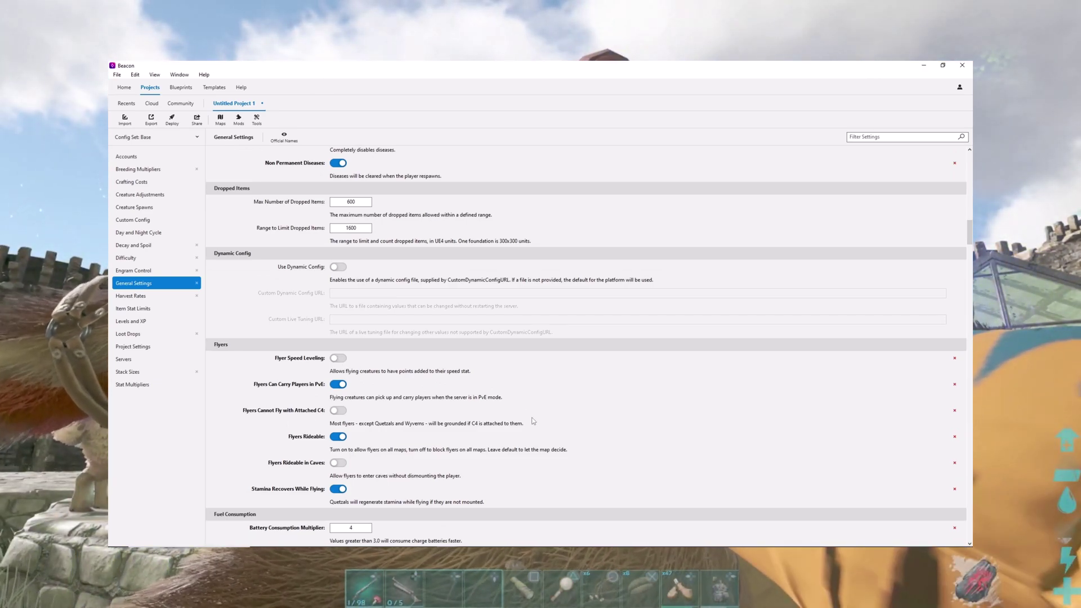
Review the General Settings sections for Fuel Consumption, Genesis Part 2, Hex Store, Idle Players, Logging and Loot Quality.
{"action": "scroll", "coordinate": [338, 432], "scroll_direction": "down", "scroll_amount": 6}
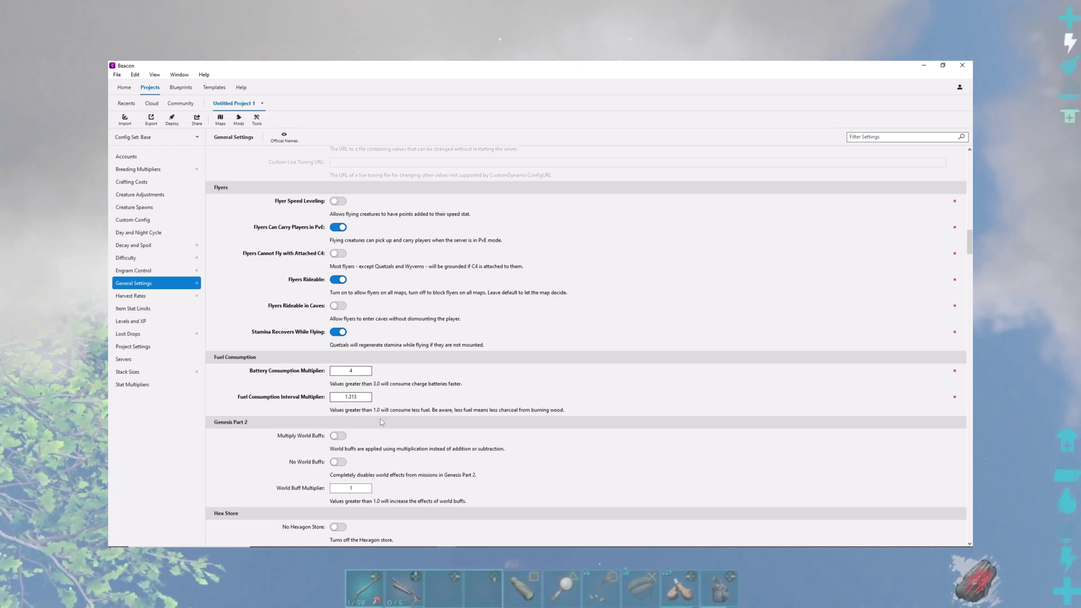
{"action": "scroll", "coordinate": [379, 373], "scroll_direction": "down", "scroll_amount": 3}
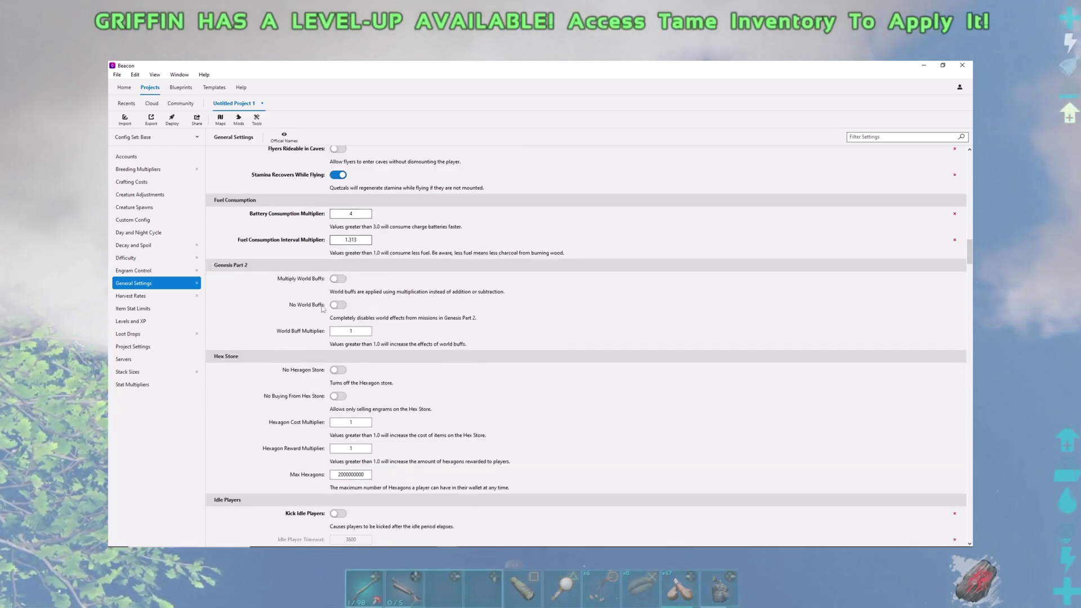
{"action": "scroll", "coordinate": [322, 309], "scroll_direction": "down", "scroll_amount": 2}
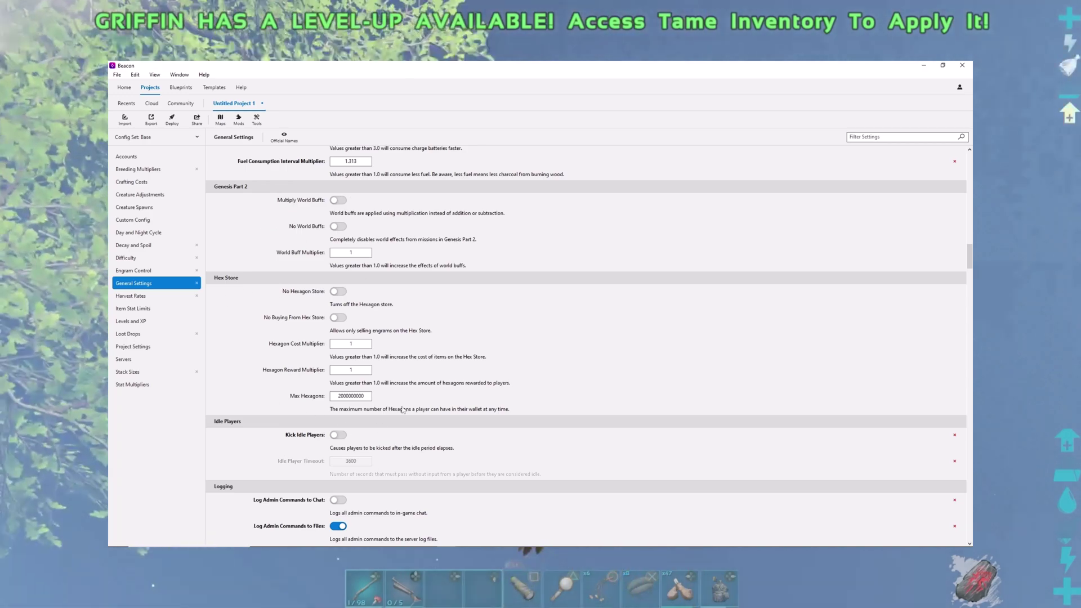
{"action": "scroll", "coordinate": [285, 381], "scroll_direction": "down", "scroll_amount": 3}
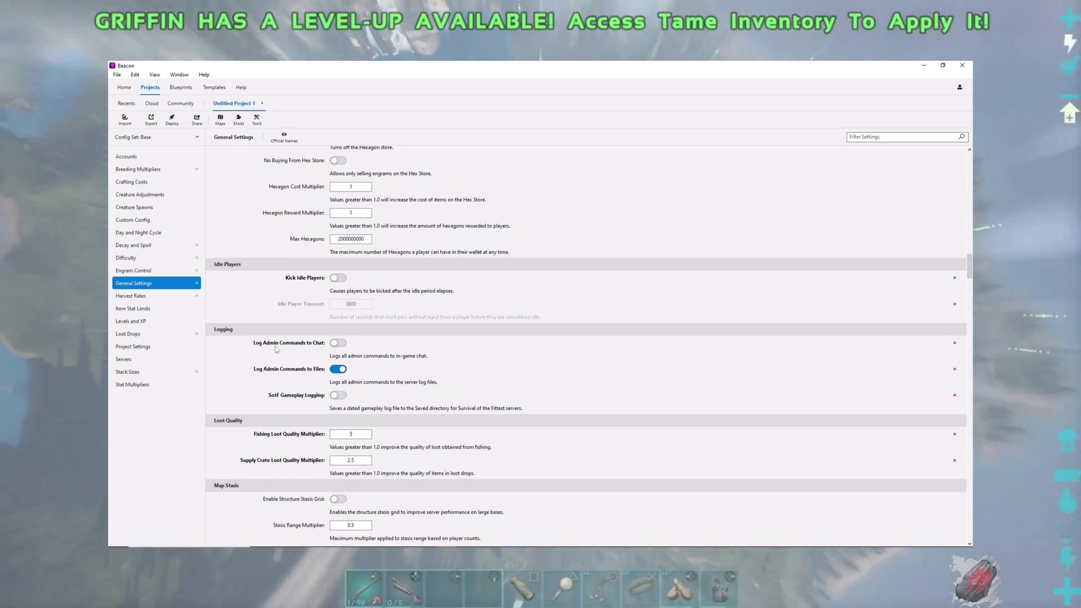
{"action": "scroll", "coordinate": [404, 369], "scroll_direction": "down", "scroll_amount": 2}
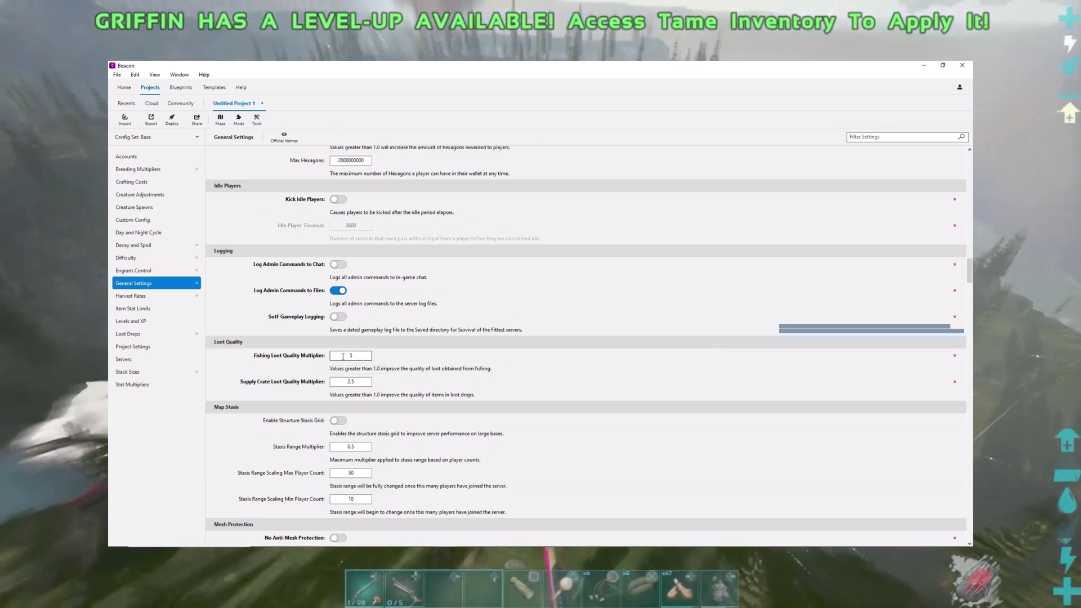
{"action": "scroll", "coordinate": [343, 357], "scroll_direction": "down", "scroll_amount": 2}
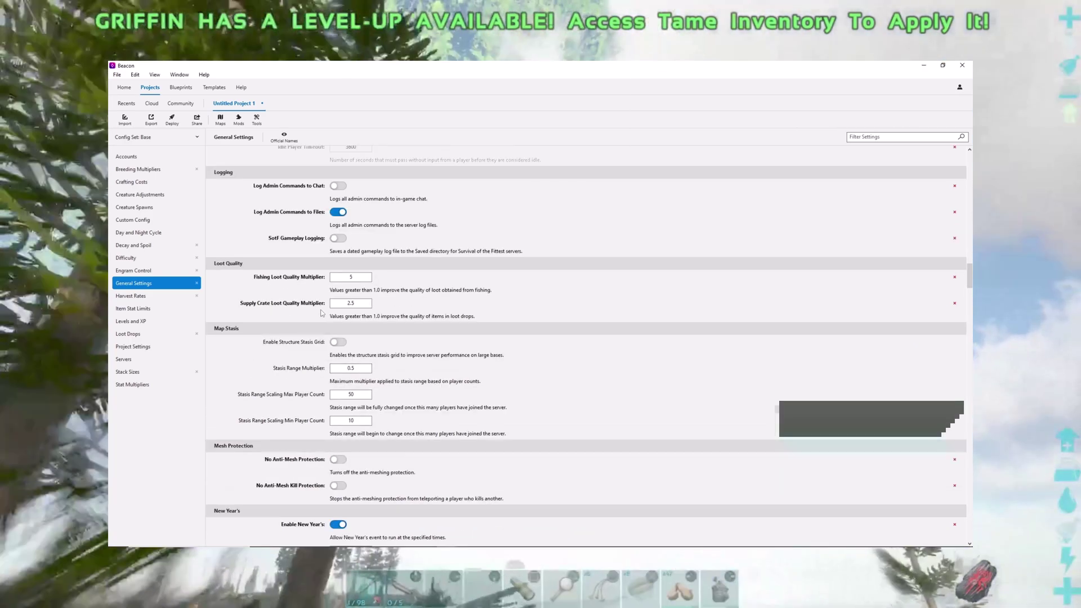
{"action": "left_click", "coordinate": [351, 304]}
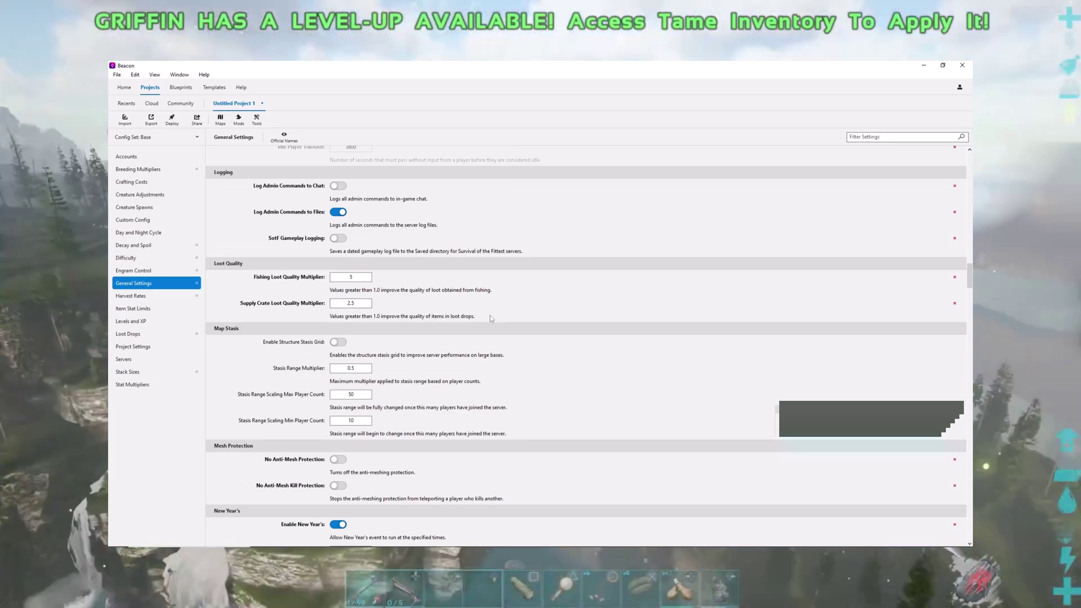
Review the remaining General Settings sections from Mesh Protection and Platforms through Resource Respawn, Stats, Tame Limits, Taming and Tribes.
{"action": "scroll", "coordinate": [489, 319], "scroll_direction": "down", "scroll_amount": 6}
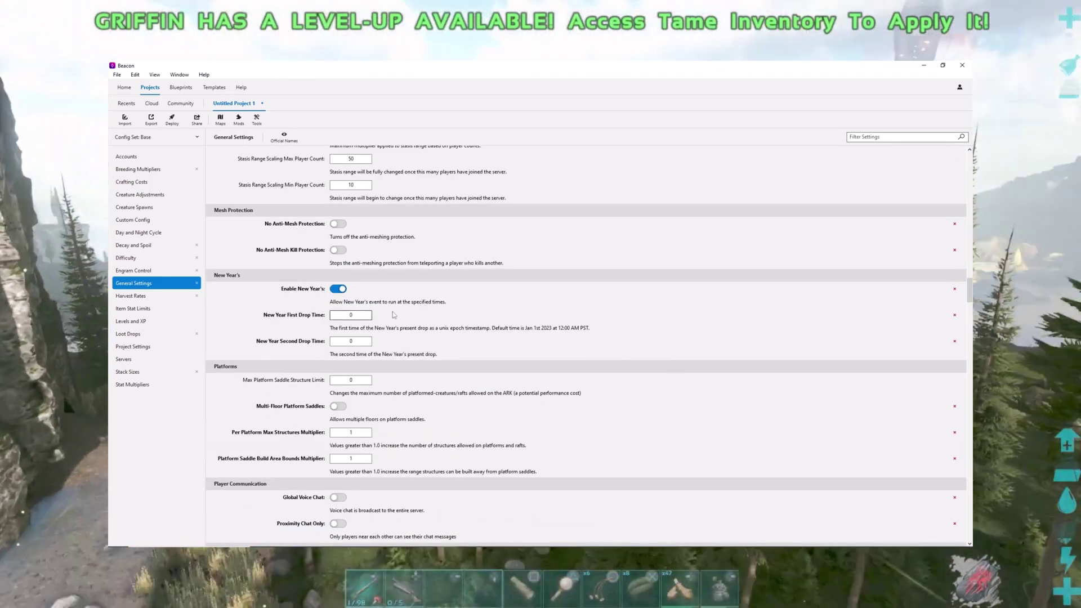
{"action": "scroll", "coordinate": [336, 320], "scroll_direction": "down", "scroll_amount": 4}
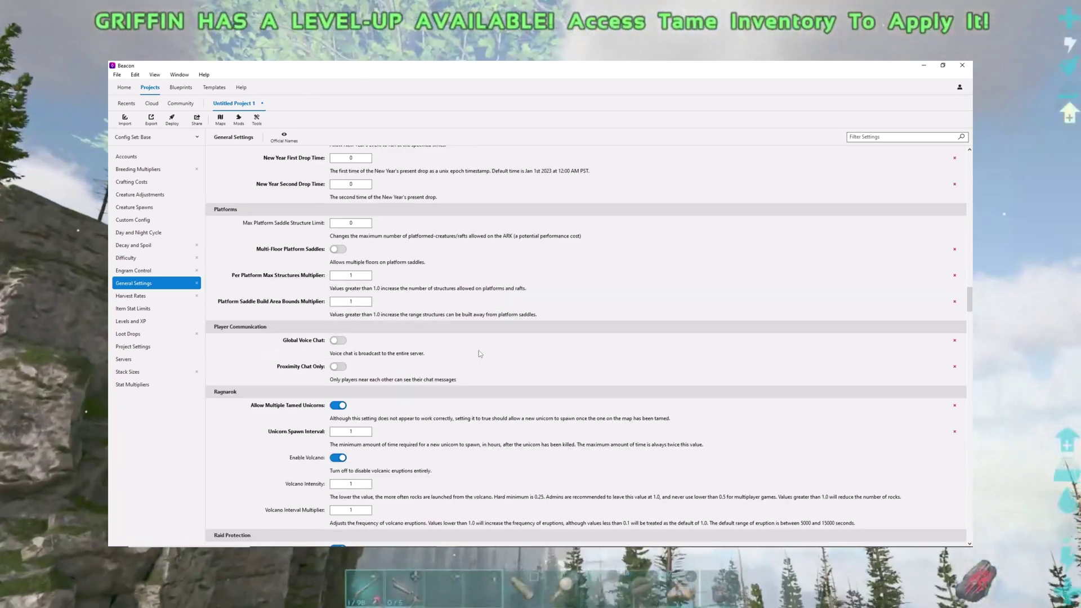
{"action": "scroll", "coordinate": [445, 335], "scroll_direction": "down", "scroll_amount": 12}
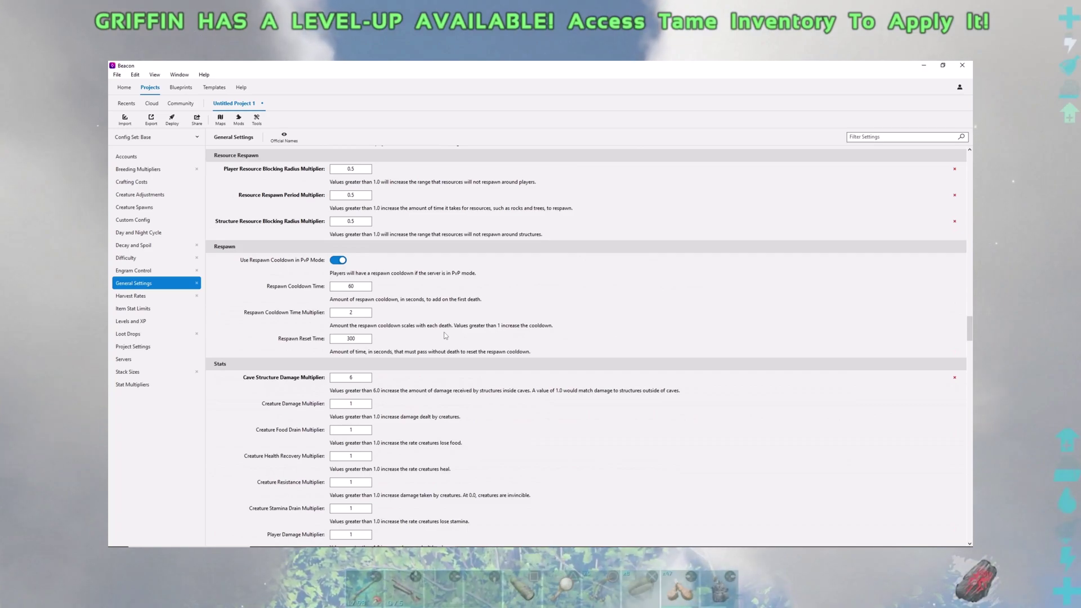
{"action": "scroll", "coordinate": [445, 336], "scroll_direction": "down", "scroll_amount": 14}
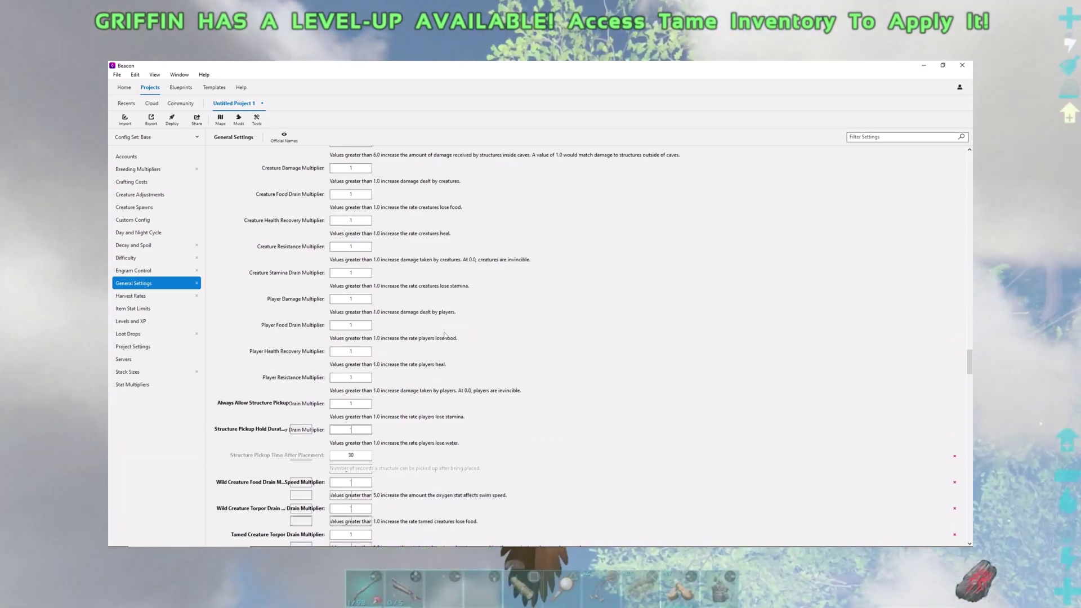
{"action": "scroll", "coordinate": [445, 335], "scroll_direction": "down", "scroll_amount": 8}
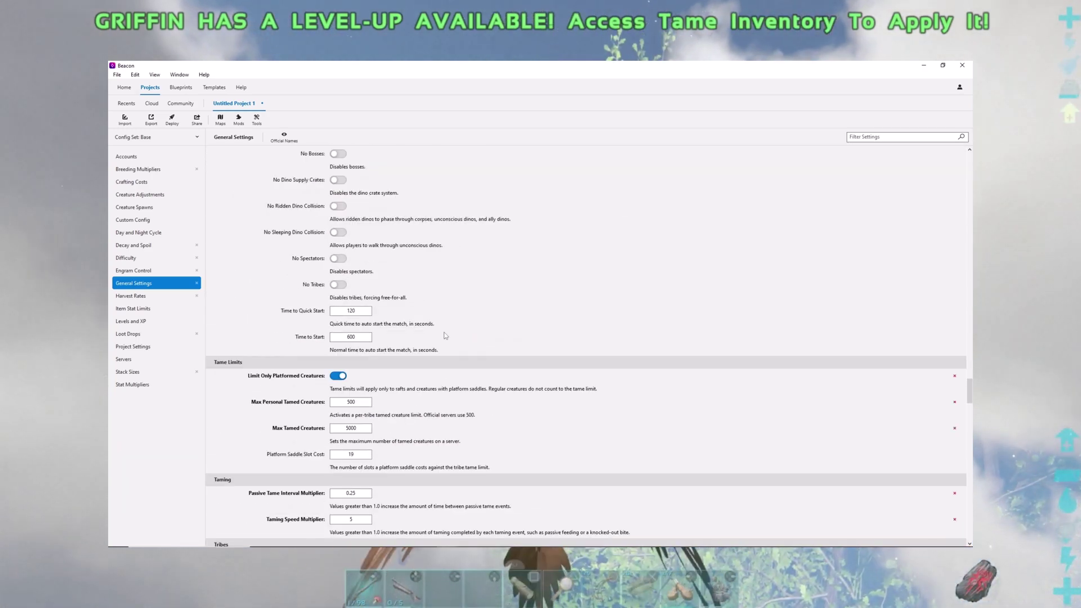
{"action": "scroll", "coordinate": [444, 335], "scroll_direction": "down", "scroll_amount": 8}
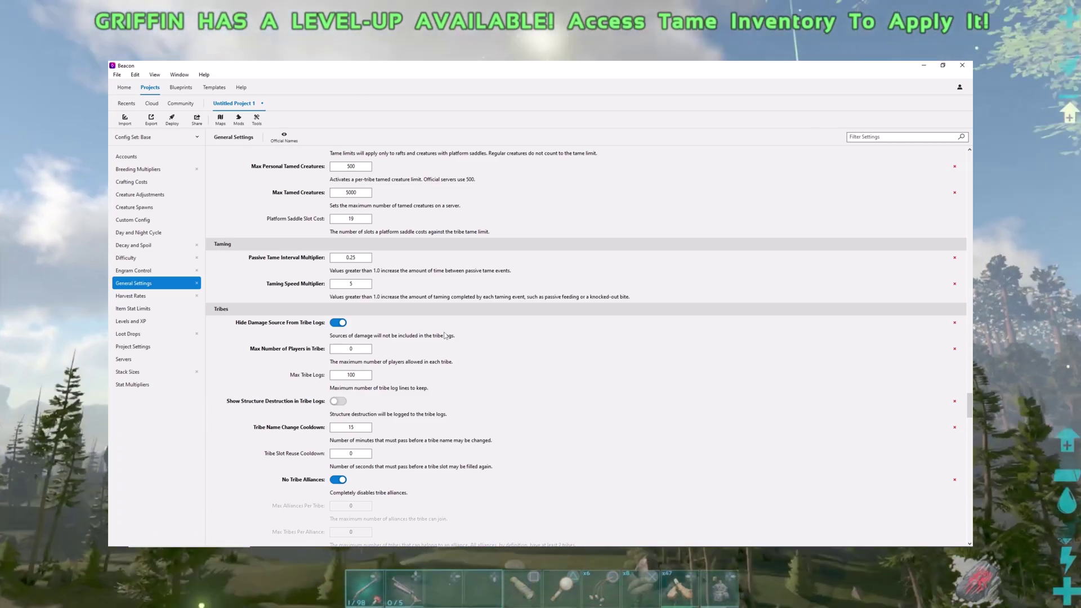
Look over the Harvest Rates, Item Stat Limits, and Levels and XP settings pages, switching the Armor limit on and back off.
{"action": "left_click", "coordinate": [131, 296]}
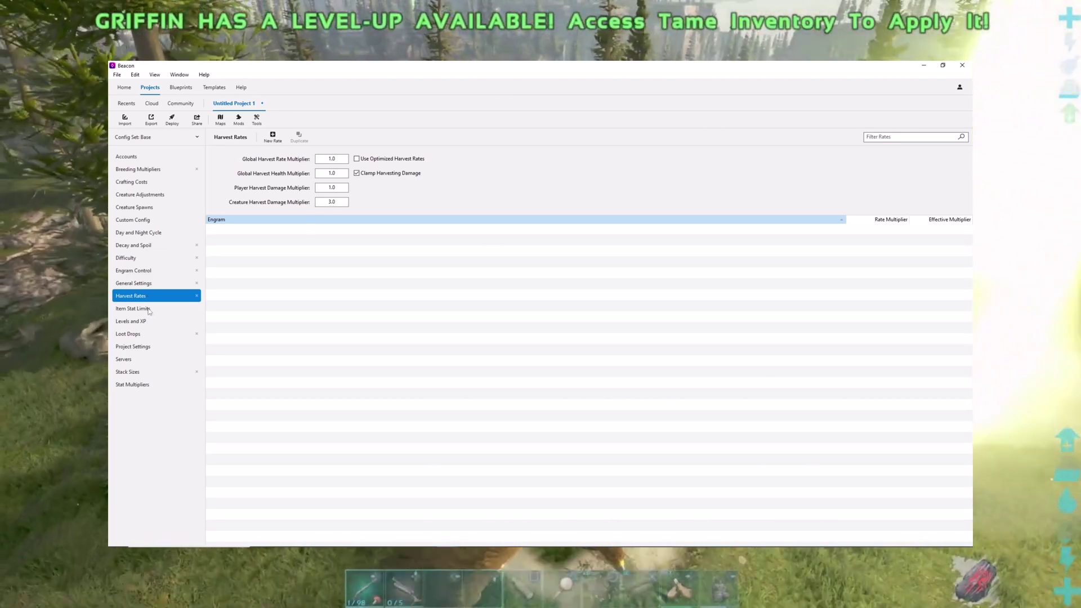
{"action": "left_click", "coordinate": [149, 310]}
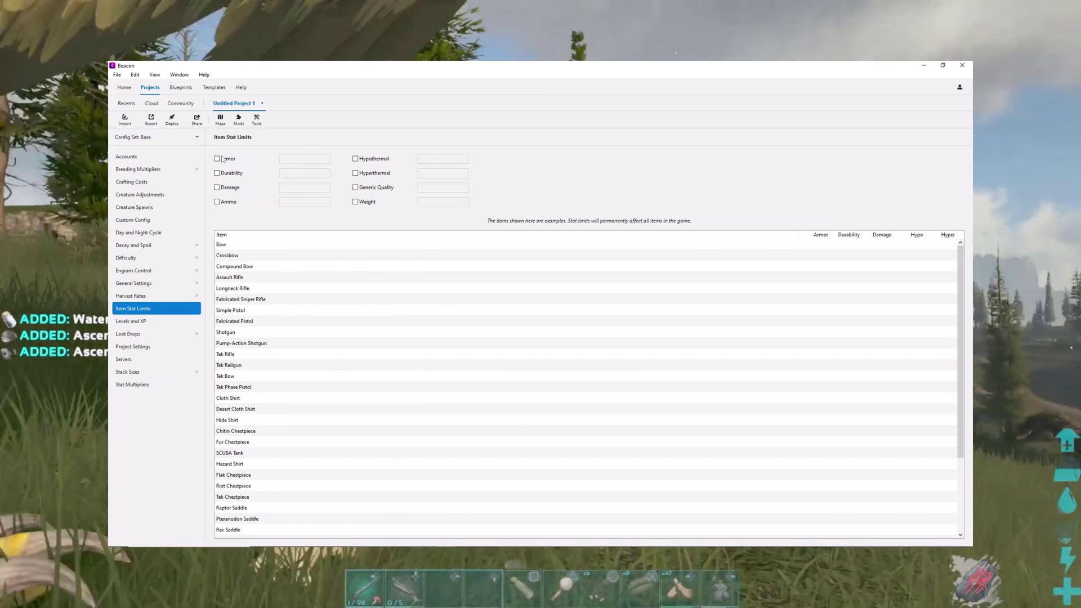
{"action": "left_click", "coordinate": [217, 159]}
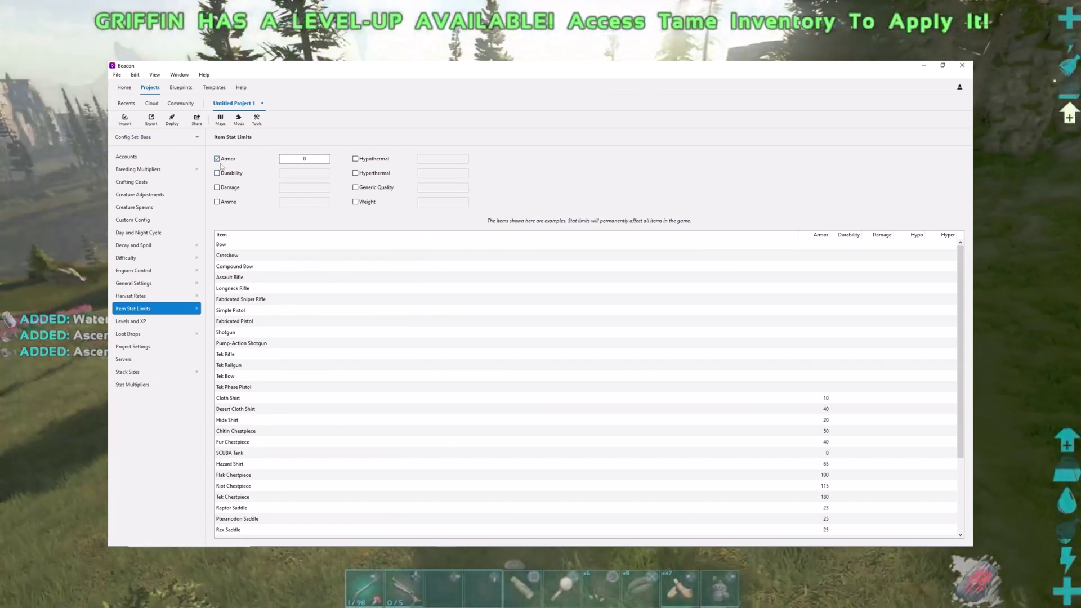
{"action": "left_click", "coordinate": [216, 159]}
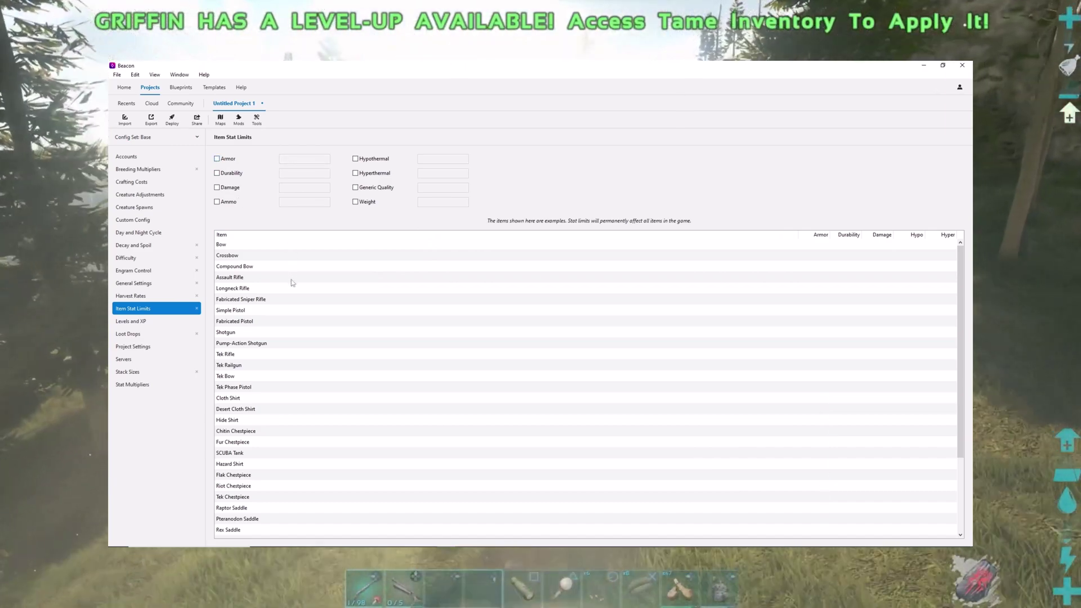
{"action": "left_click", "coordinate": [141, 322]}
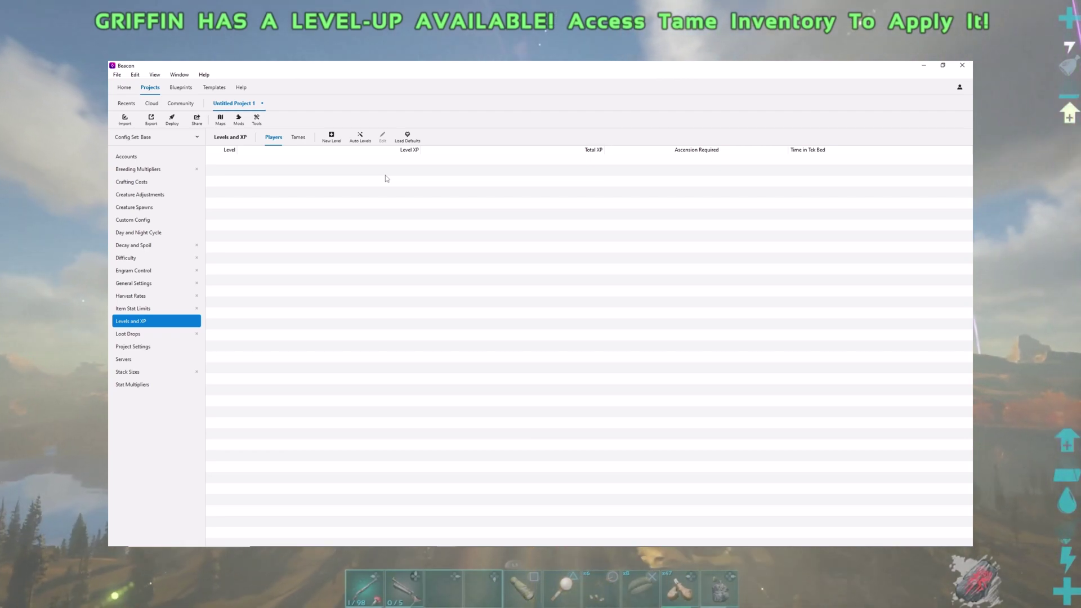
Open the Loot Drops settings, start a new drop, browse the available drops, and choose Island Artifact Brute.
{"action": "left_click", "coordinate": [148, 334]}
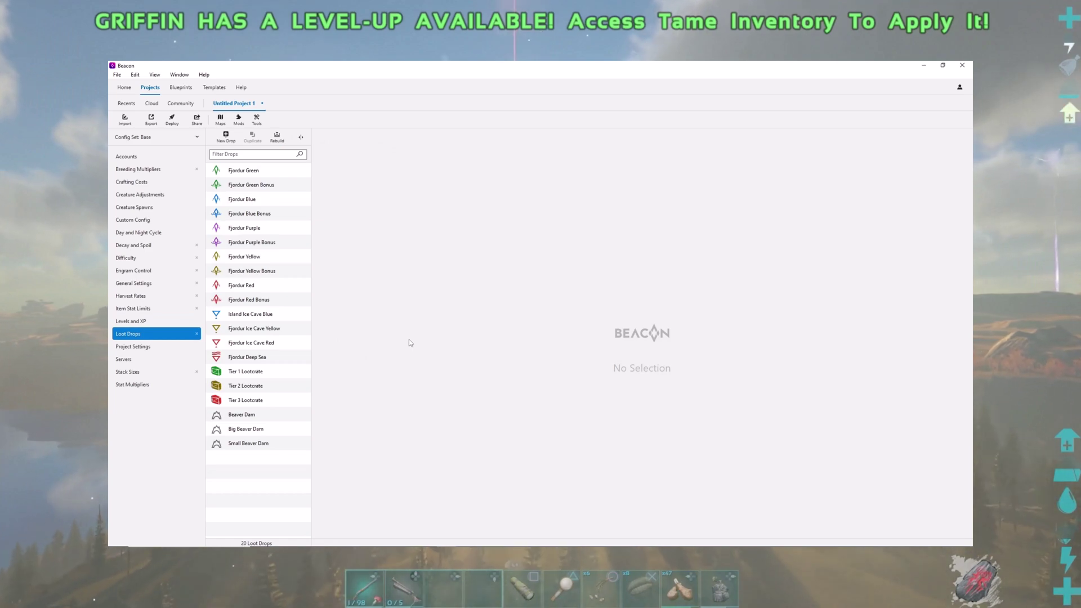
{"action": "left_click", "coordinate": [228, 138]}
{"action": "scroll", "coordinate": [472, 182], "scroll_direction": "down", "scroll_amount": 15}
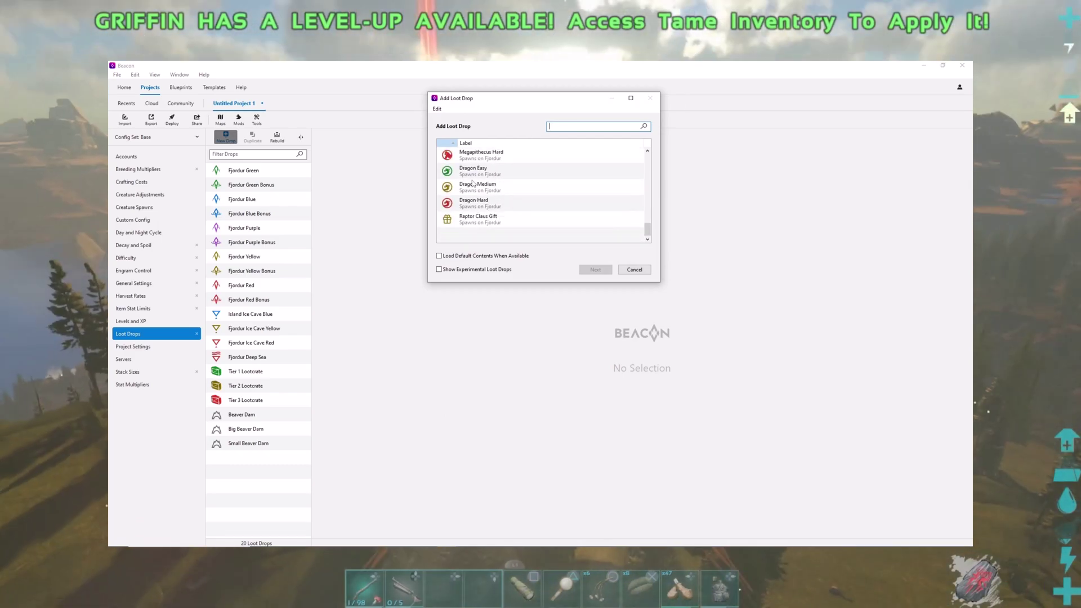
{"action": "scroll", "coordinate": [472, 184], "scroll_direction": "up", "scroll_amount": 3}
{"action": "scroll", "coordinate": [472, 184], "scroll_direction": "down", "scroll_amount": 3}
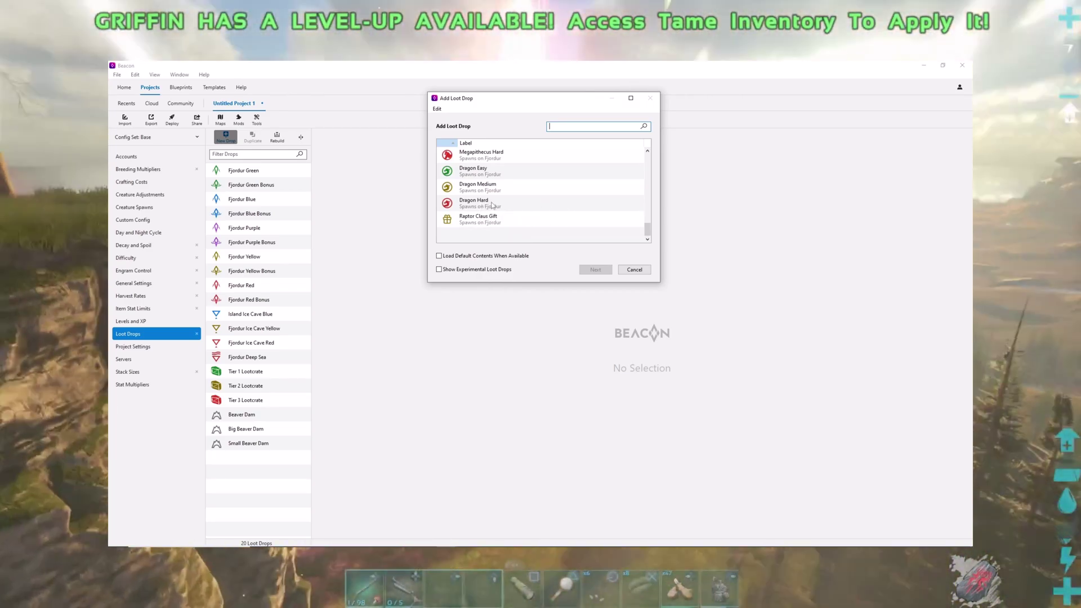
{"action": "scroll", "coordinate": [491, 205], "scroll_direction": "up", "scroll_amount": 8}
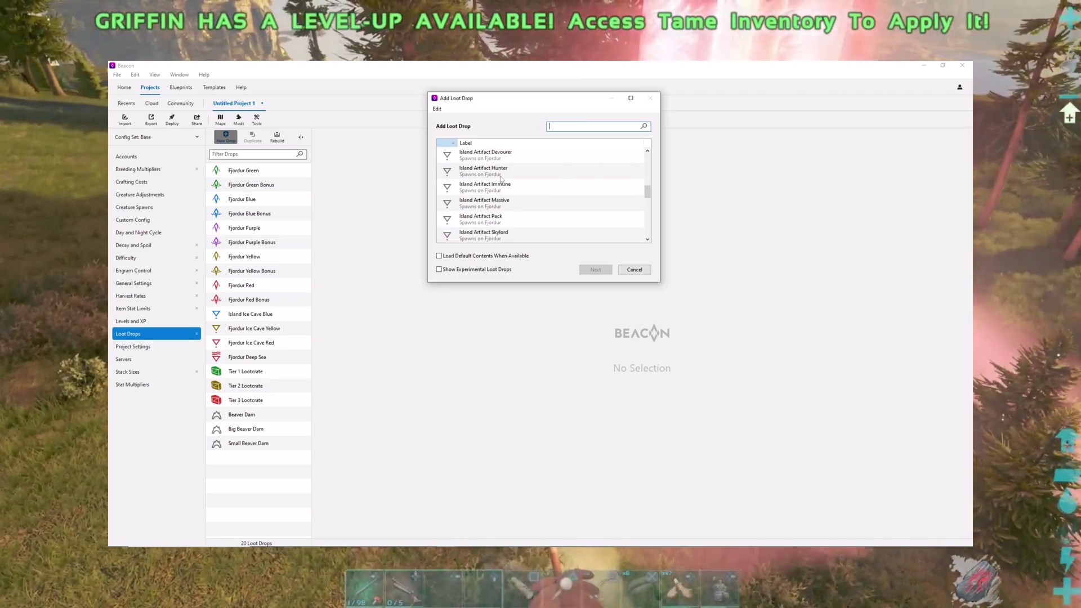
{"action": "left_click", "coordinate": [482, 176]}
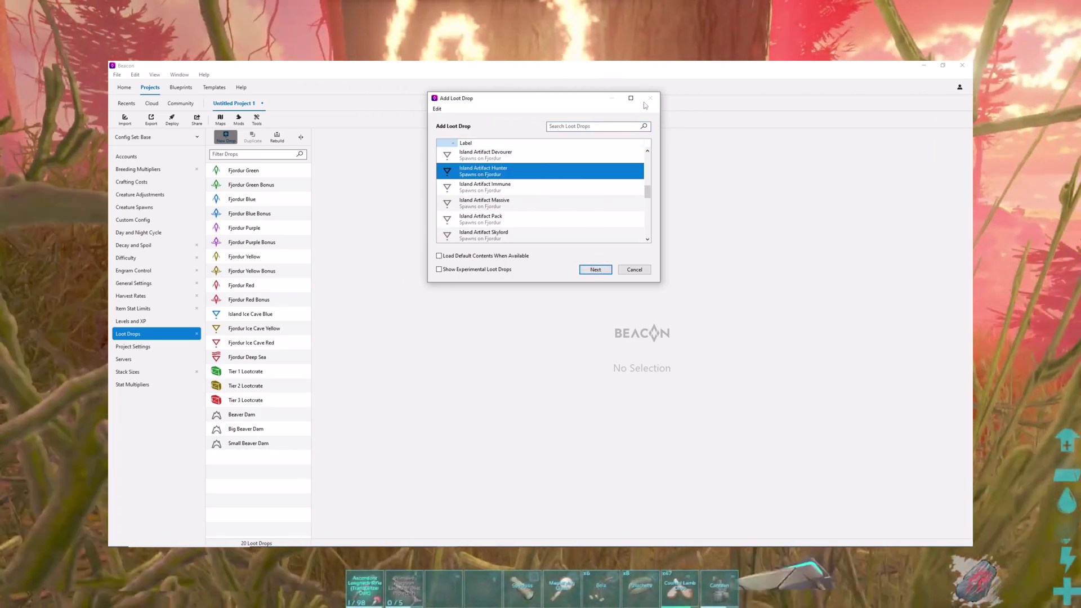
{"action": "scroll", "coordinate": [494, 206], "scroll_direction": "up", "scroll_amount": 1}
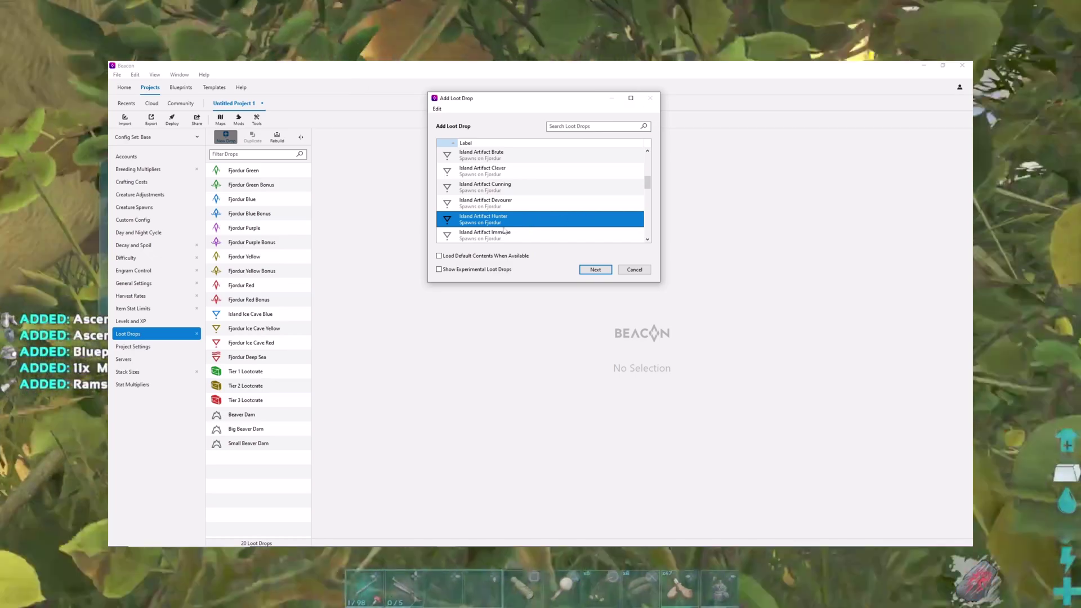
{"action": "scroll", "coordinate": [482, 222], "scroll_direction": "up", "scroll_amount": 1}
{"action": "left_click", "coordinate": [497, 207]}
{"action": "left_click", "coordinate": [596, 269]}
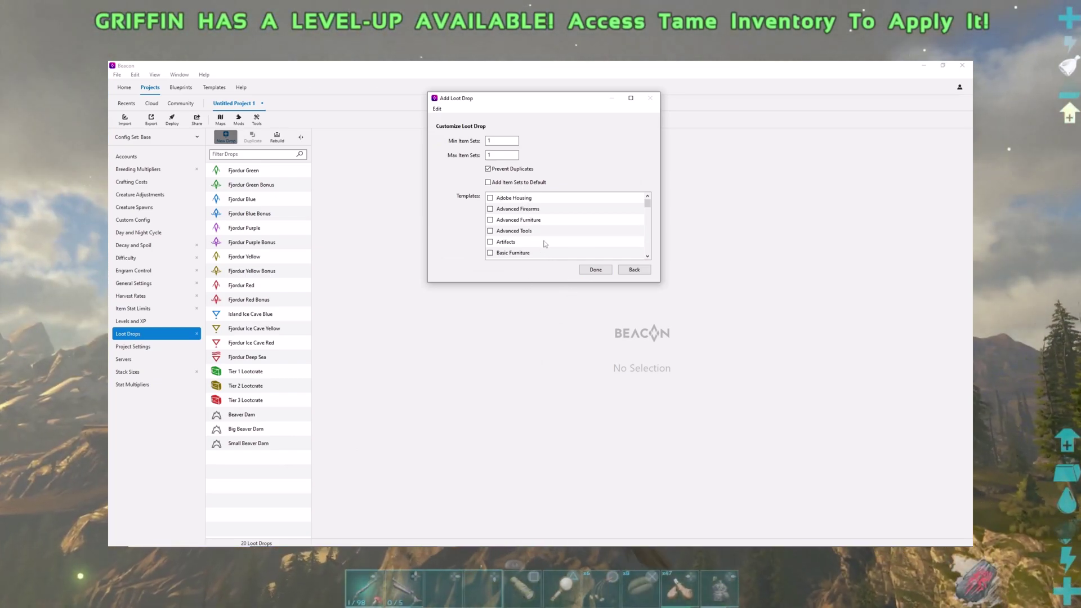
Finish adding the Island Artifact Brute drop without any item set templates, and remove it from the loot drops again.
{"action": "scroll", "coordinate": [544, 243], "scroll_direction": "down", "scroll_amount": 5}
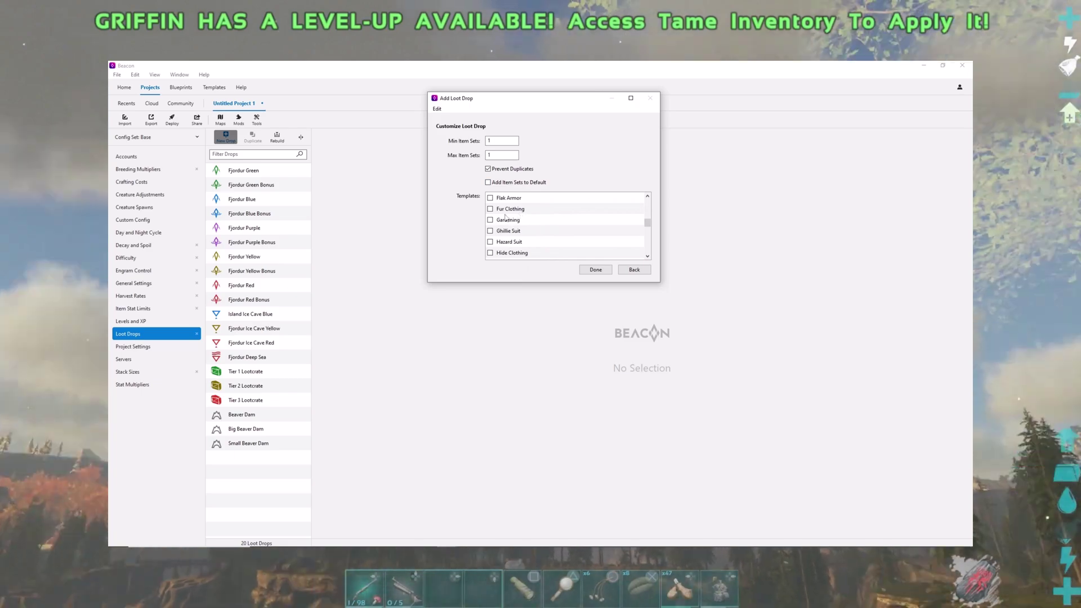
{"action": "scroll", "coordinate": [503, 235], "scroll_direction": "down", "scroll_amount": 4}
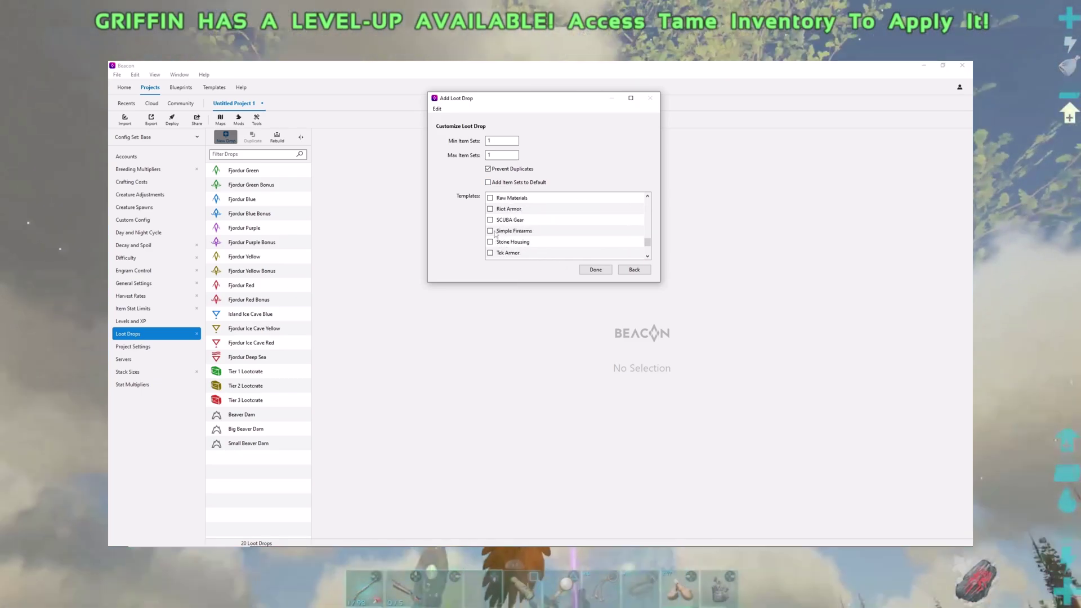
{"action": "left_click", "coordinate": [494, 234]}
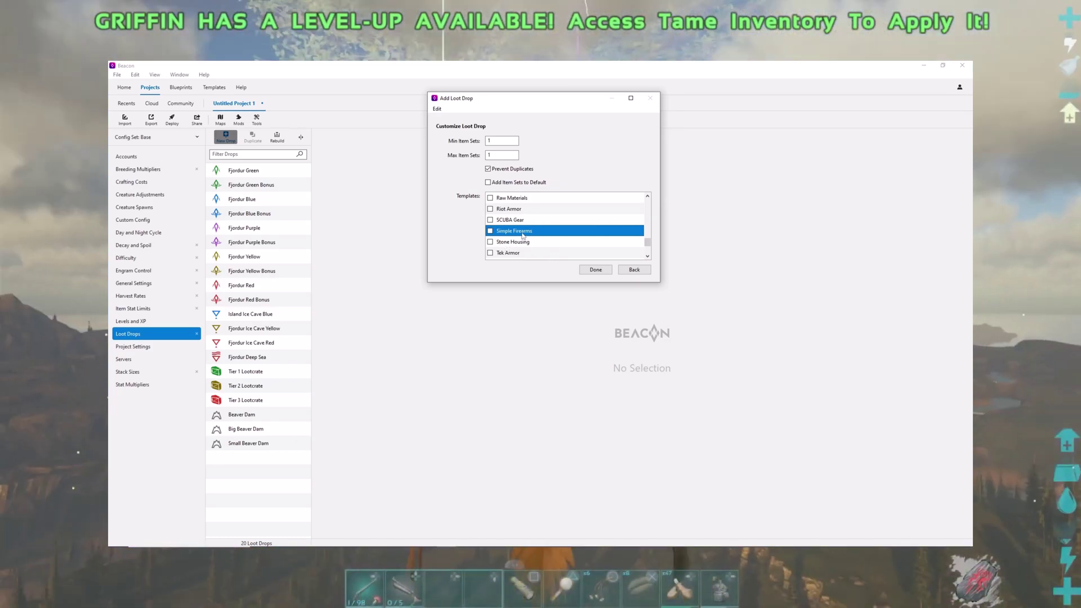
{"action": "scroll", "coordinate": [523, 235], "scroll_direction": "down", "scroll_amount": 2}
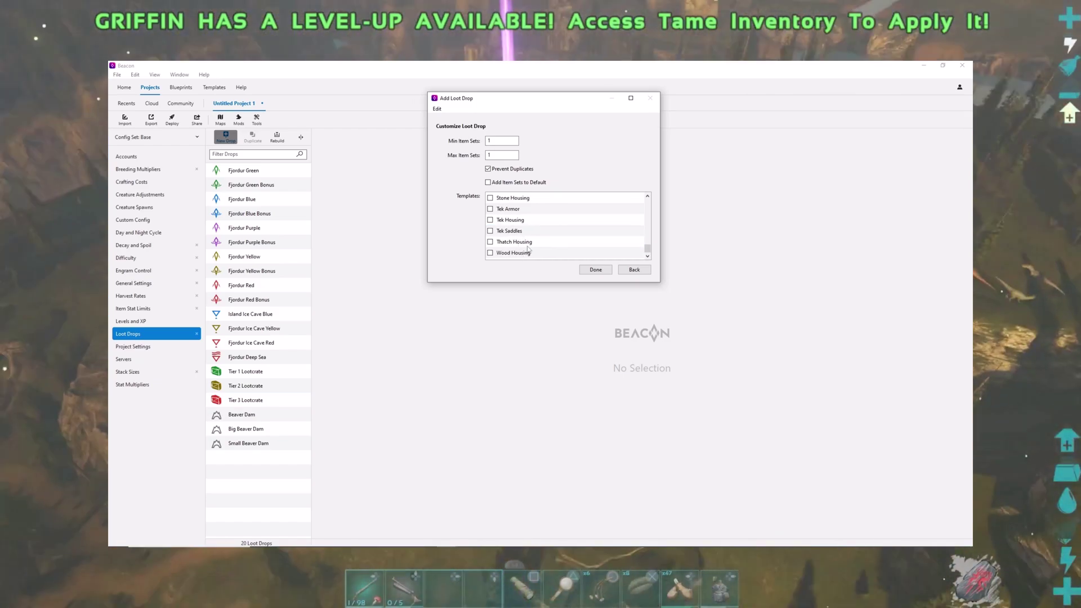
{"action": "left_click", "coordinate": [599, 268]}
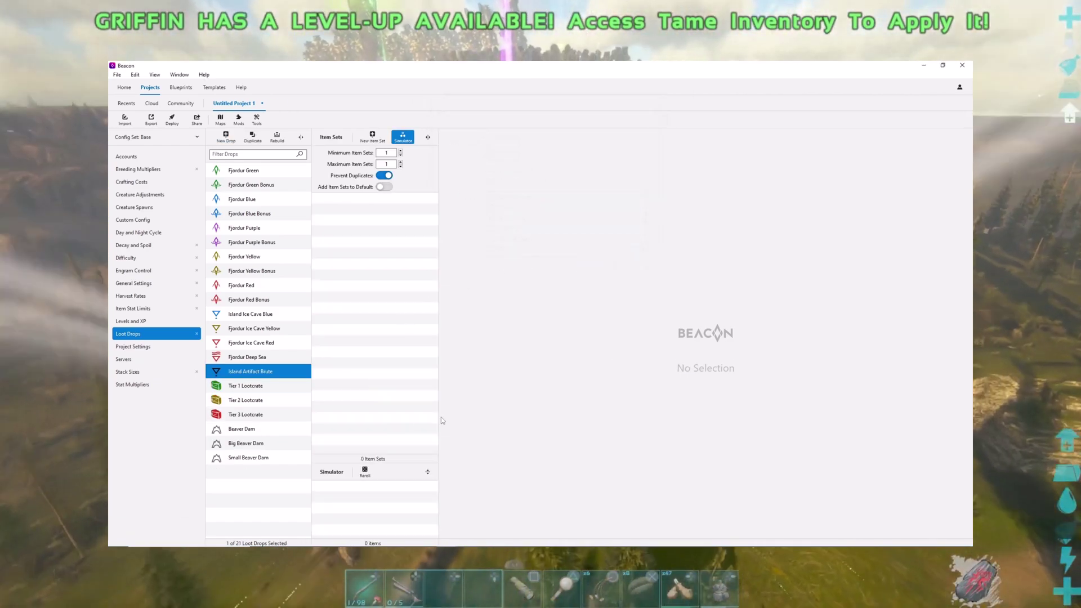
{"action": "right_click", "coordinate": [263, 376]}
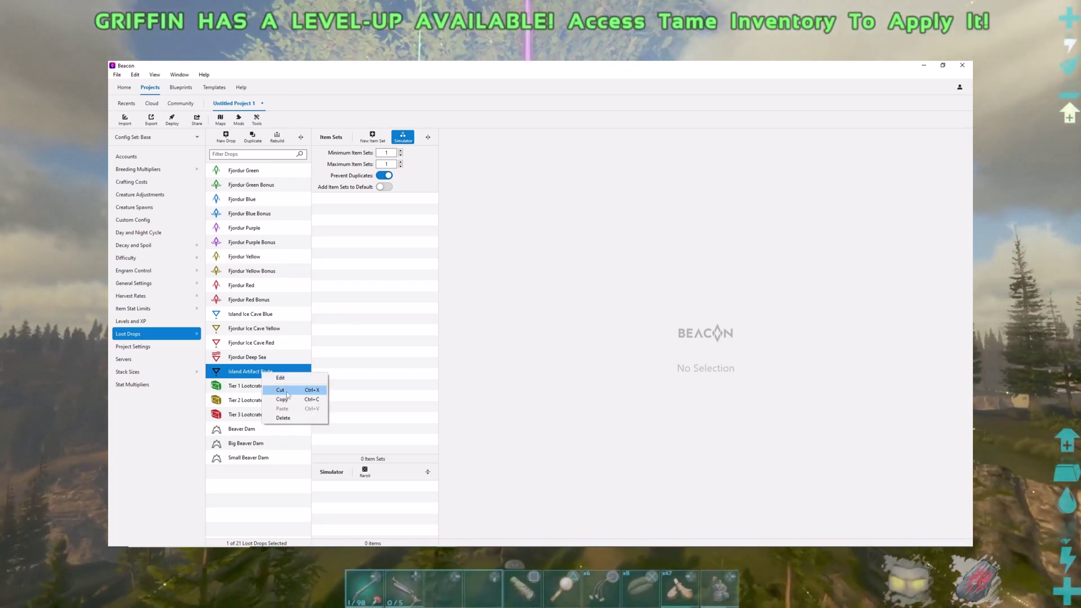
{"action": "left_click", "coordinate": [312, 390]}
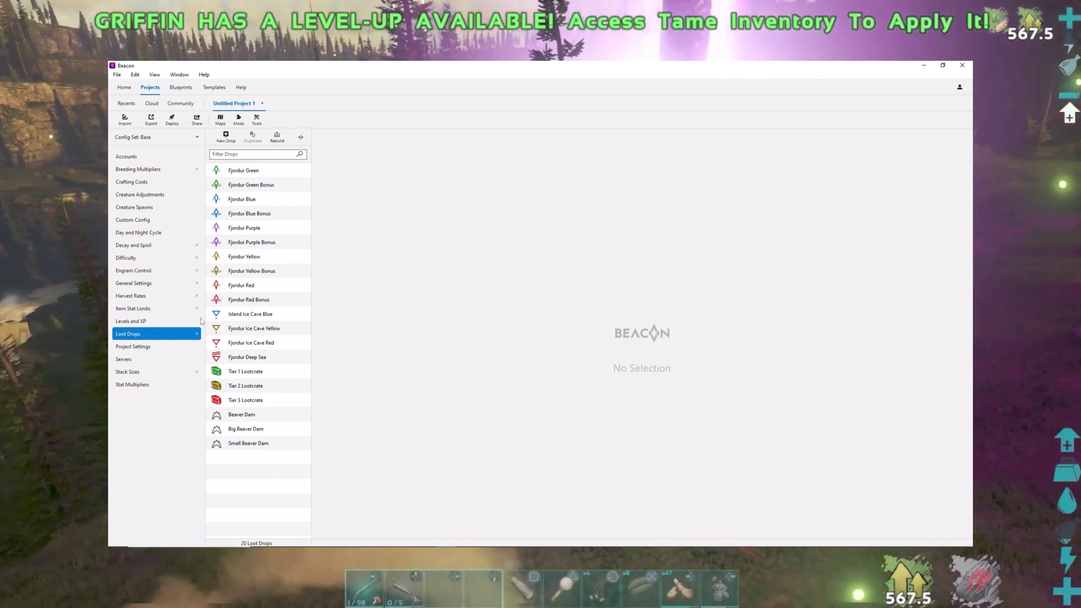
Look over the Project Settings, Servers and Stack Sizes pages, checking the Honey and Nameless Venom stack size overrides.
{"action": "left_click", "coordinate": [137, 348]}
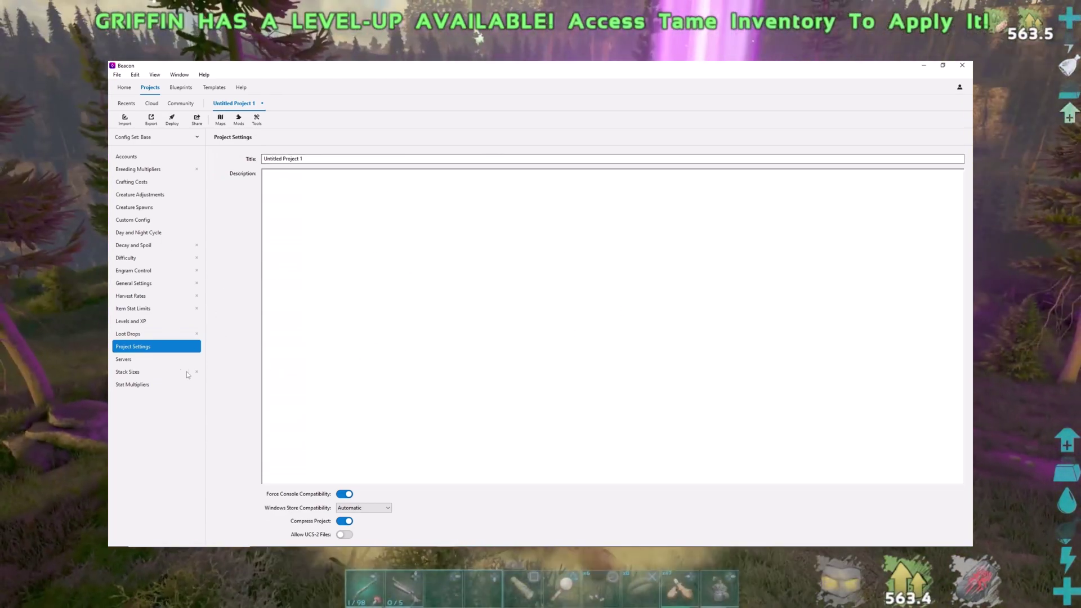
{"action": "left_click", "coordinate": [127, 360]}
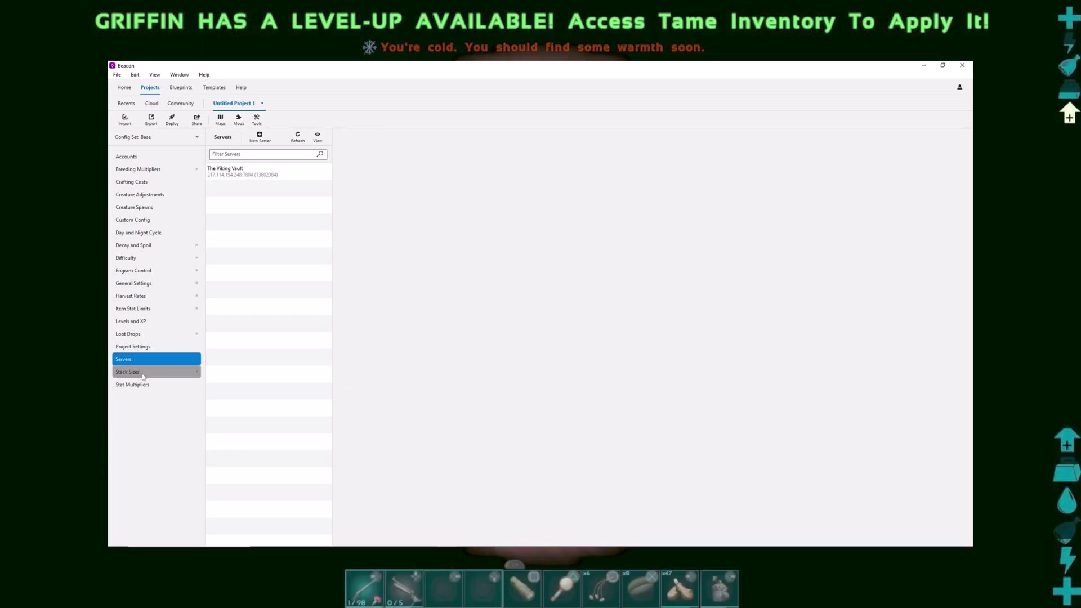
{"action": "left_click", "coordinate": [143, 374]}
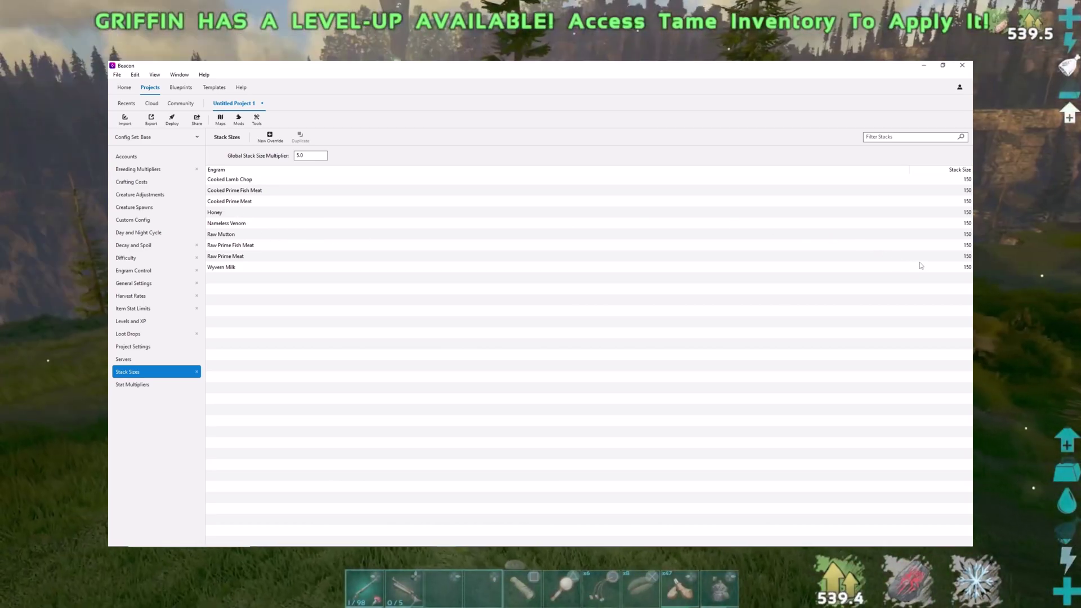
{"action": "left_click", "coordinate": [216, 215]}
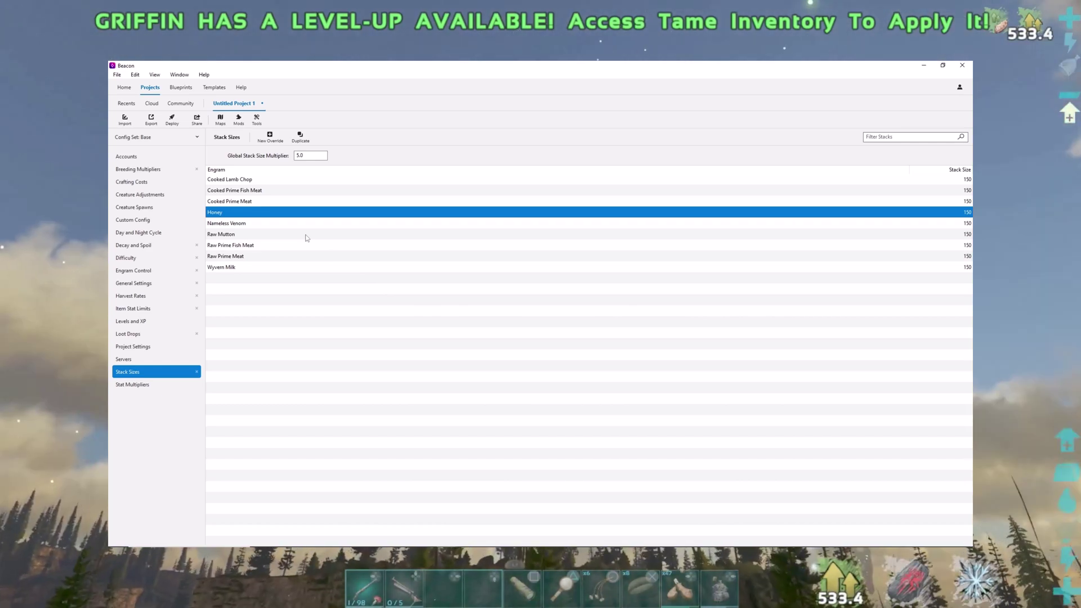
{"action": "left_click", "coordinate": [237, 226]}
{"action": "left_click", "coordinate": [259, 215]}
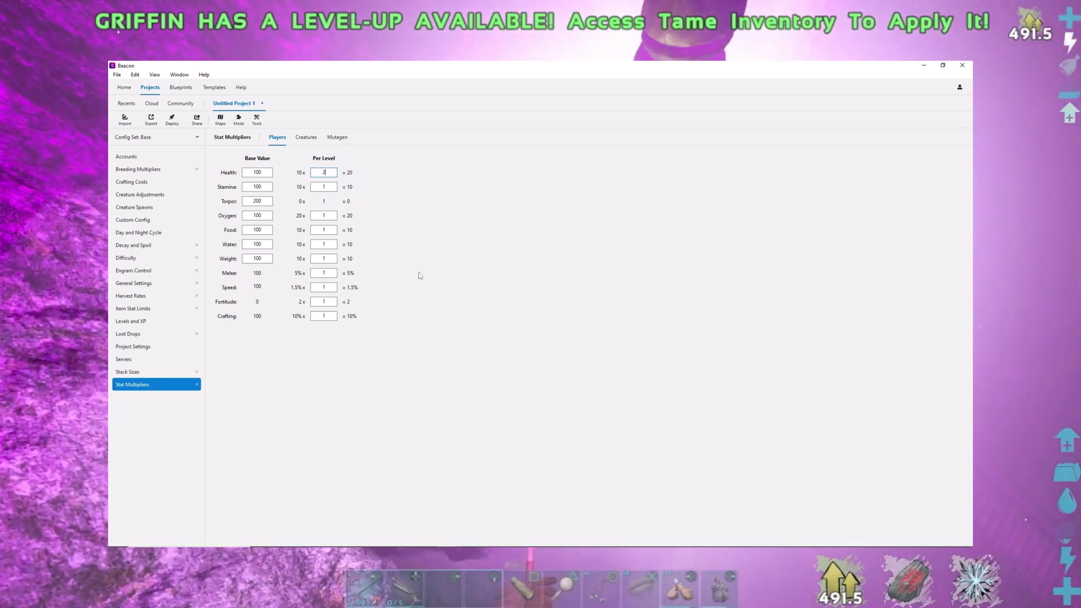
Set the players' per-level Health multiplier to 1 in the Stat Multipliers.
{"action": "double_click", "coordinate": [330, 170]}
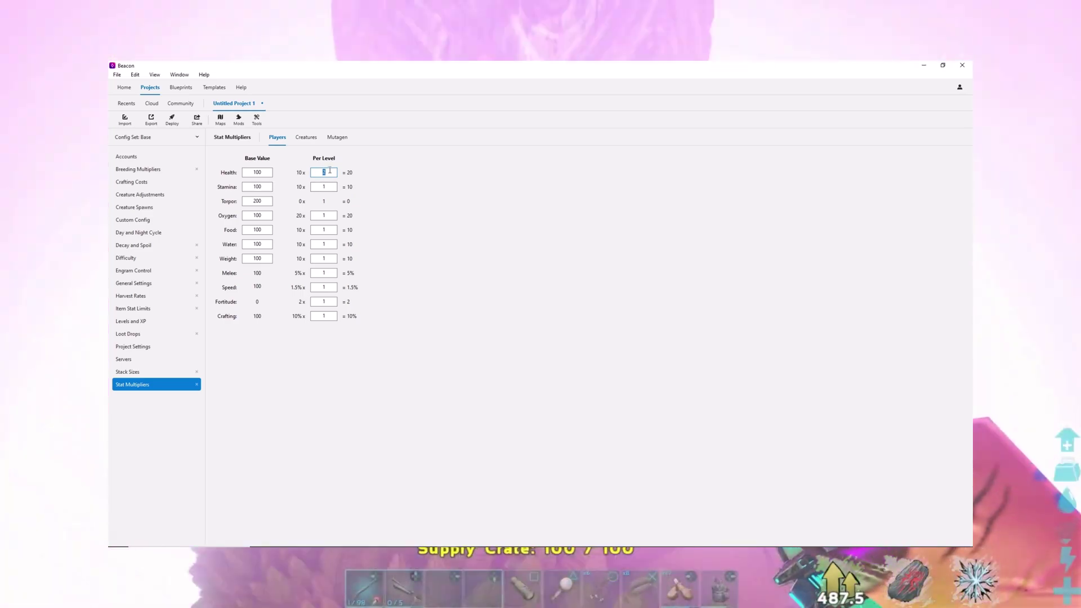
{"action": "type", "text": "1"}
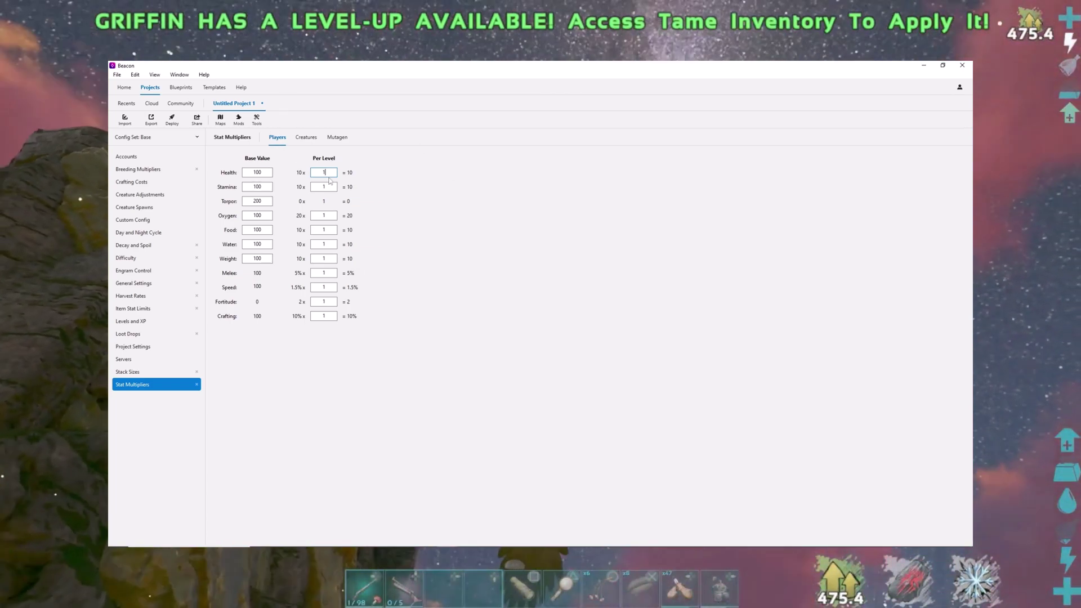
Review the creature stat multipliers with Castoroides as the preview creature, and view the Mutagen stat multipliers.
{"action": "left_click", "coordinate": [306, 136]}
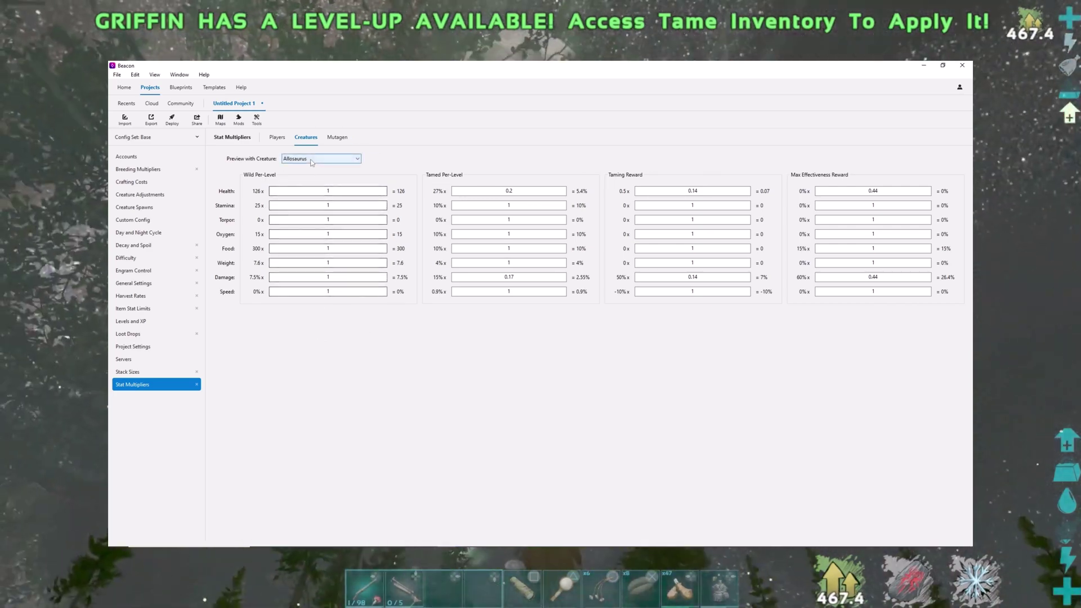
{"action": "left_click", "coordinate": [310, 159]}
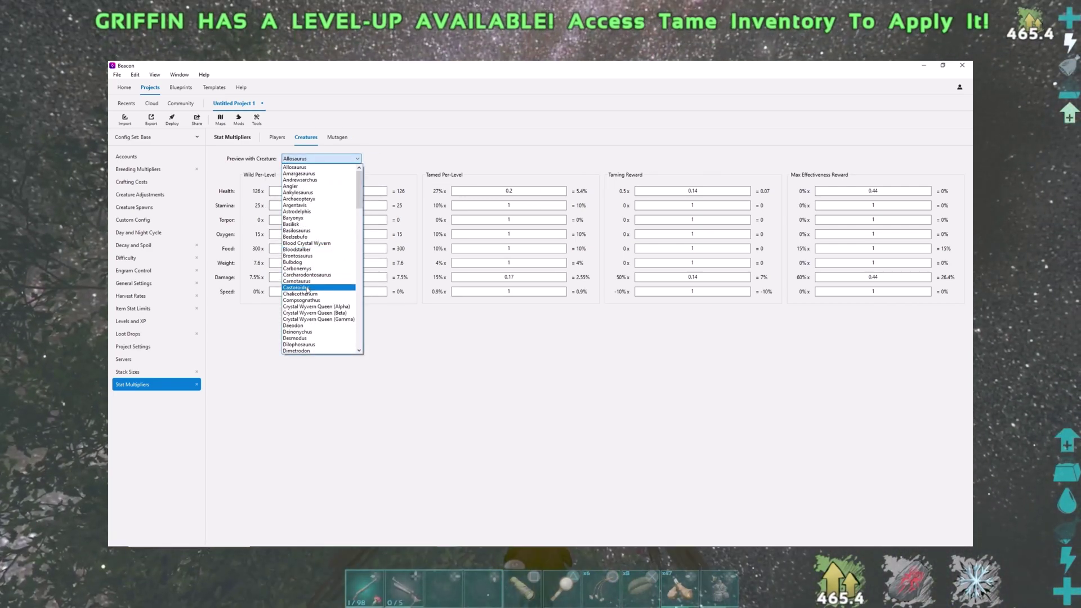
{"action": "left_click", "coordinate": [308, 287]}
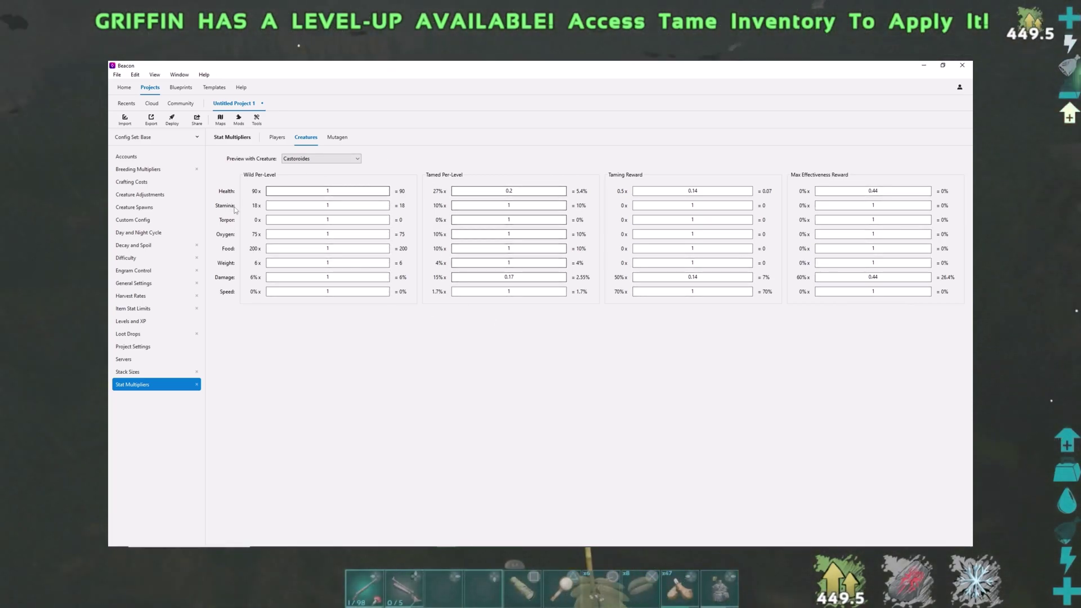
{"action": "left_click", "coordinate": [337, 138]}
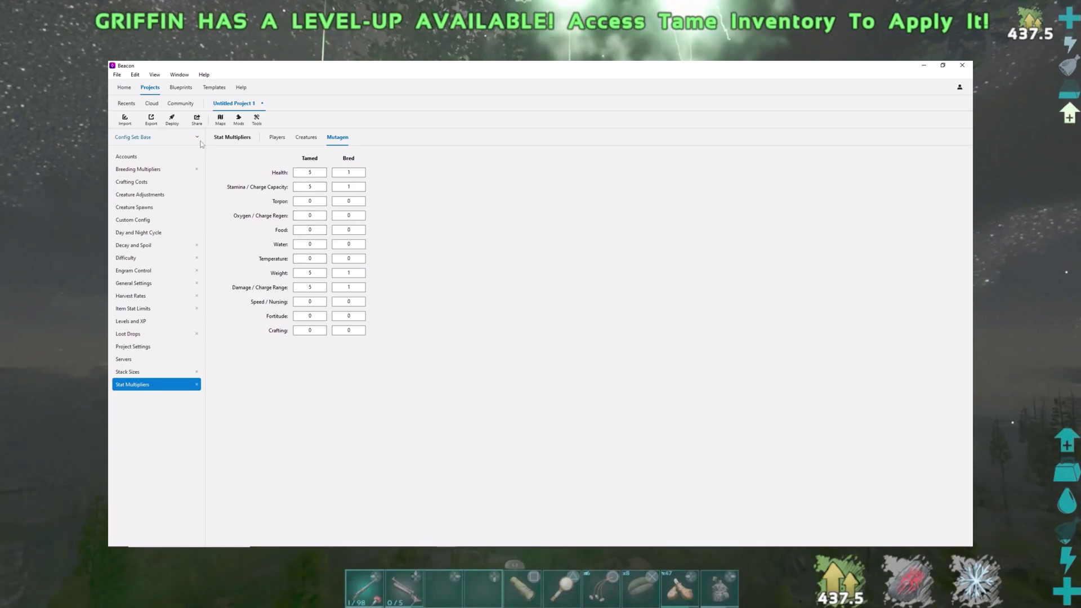
View the User Blueprints page, return briefly to the project, and open the Home page.
{"action": "left_click", "coordinate": [180, 89]}
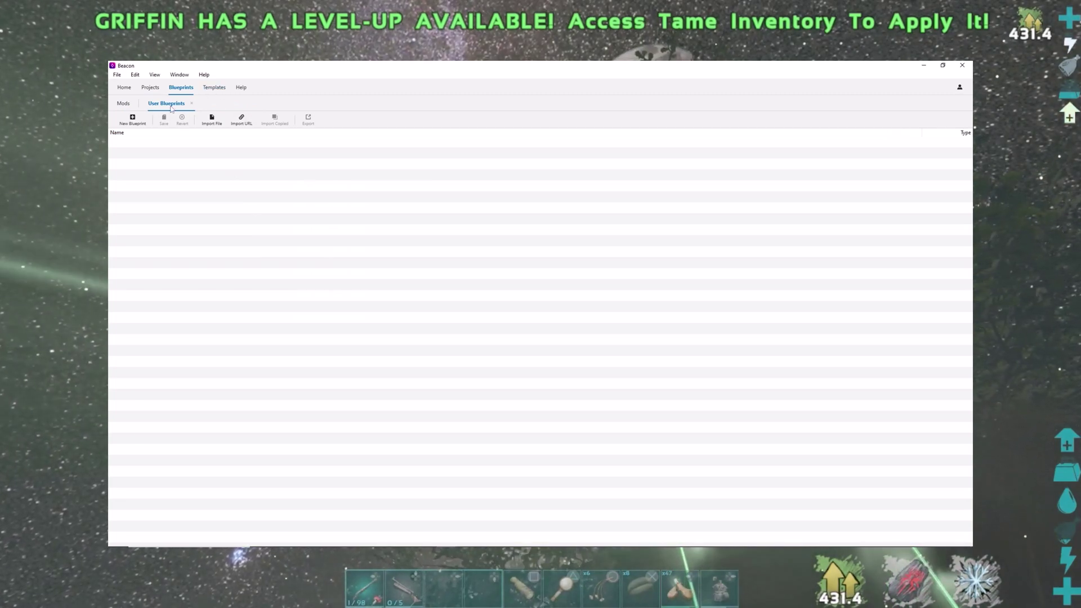
{"action": "left_click", "coordinate": [152, 88]}
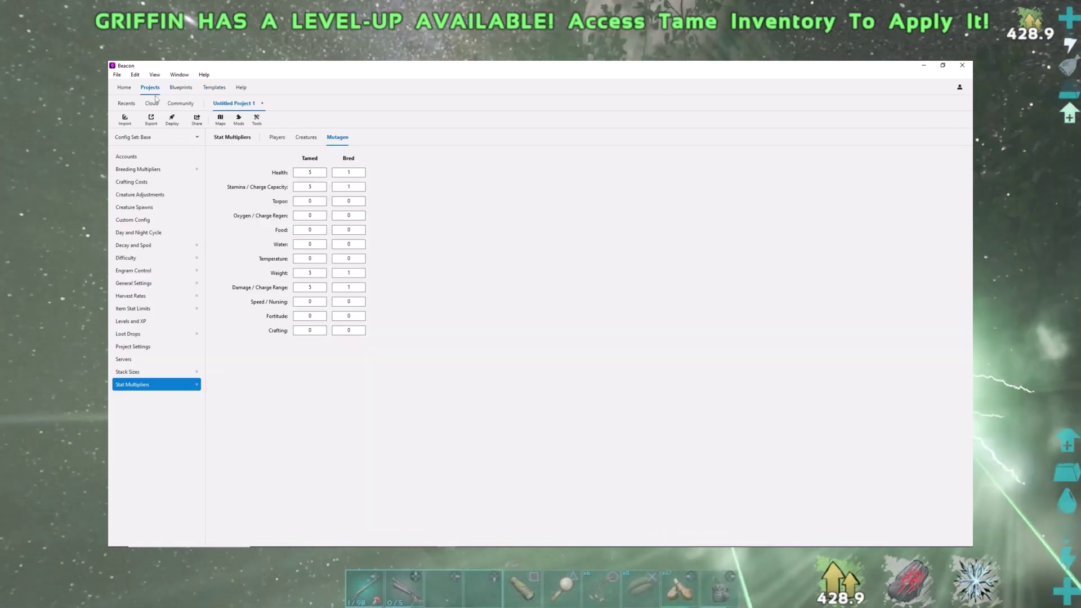
{"action": "left_click", "coordinate": [126, 89]}
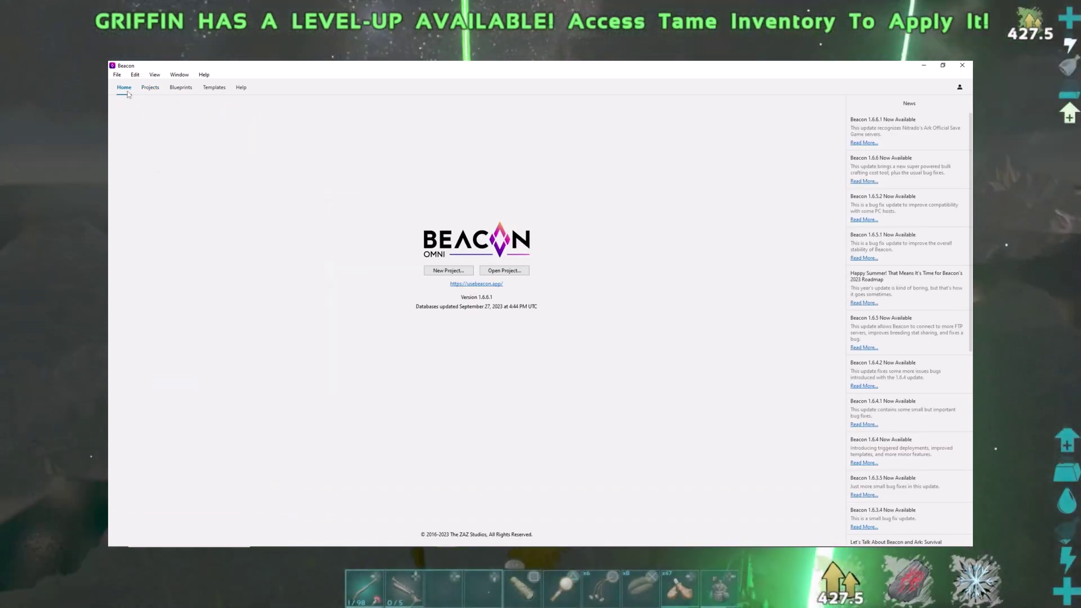